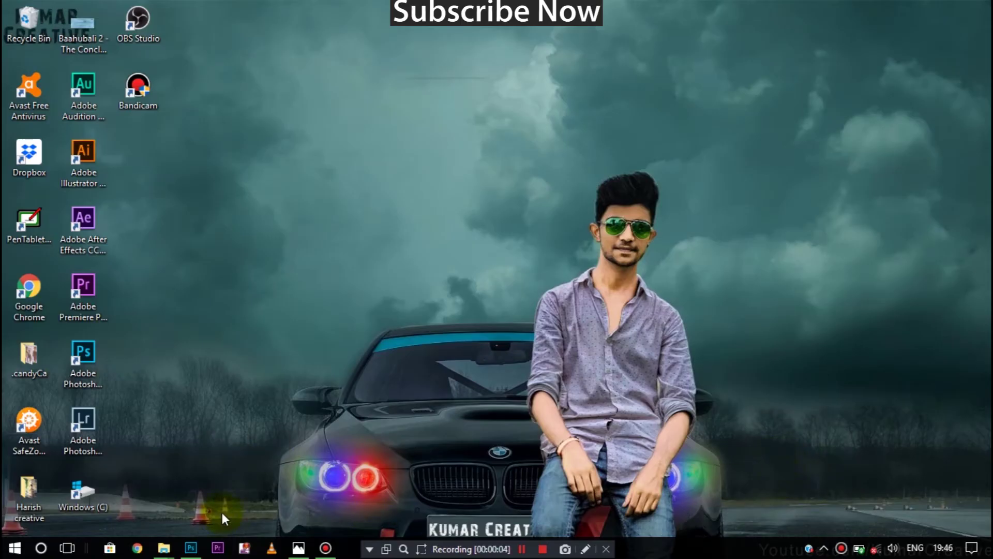
# Switch to Photoshop with IMG_9655.JPG open as a single Background layer
pyautogui.click(192, 549)
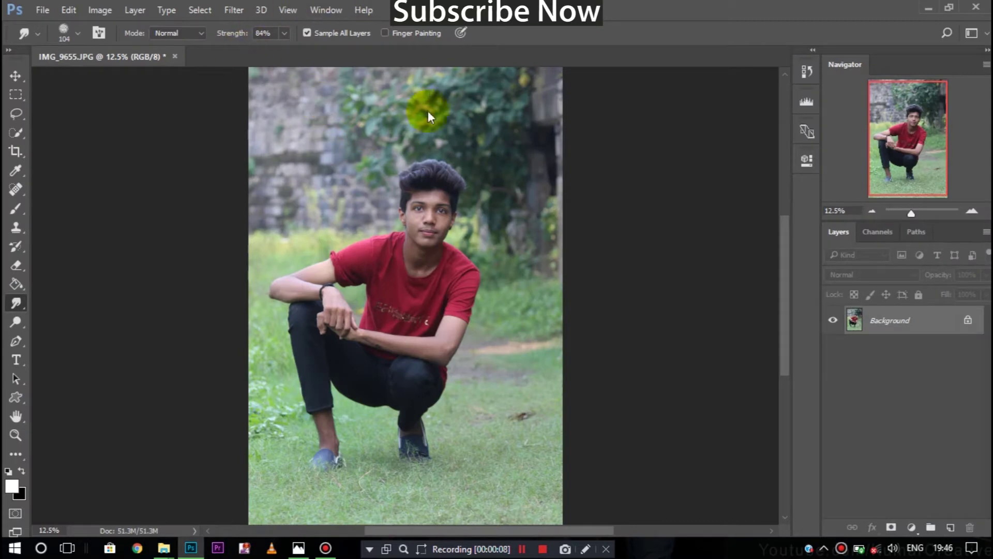
# In the Camera Raw Filter, raise exposure and contrast, set Highlights to -100 and add clarity
pyautogui.click(234, 10)
pyautogui.click(286, 93)
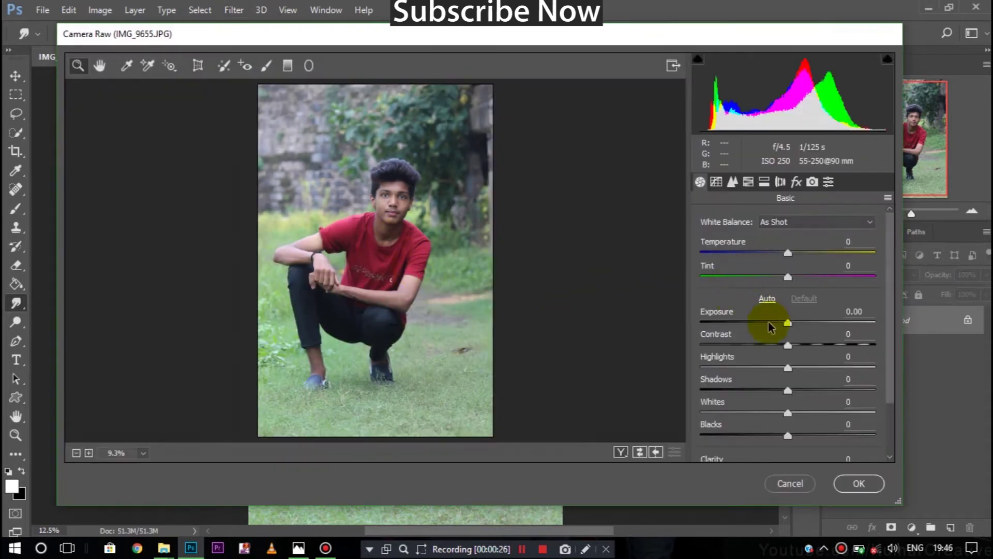
pyautogui.moveTo(788, 324); pyautogui.dragTo(785, 368)
pyautogui.moveTo(691, 379); pyautogui.dragTo(696, 375)
pyautogui.moveTo(794, 395); pyautogui.dragTo(779, 435)
pyautogui.scroll(-3, 786, 408)
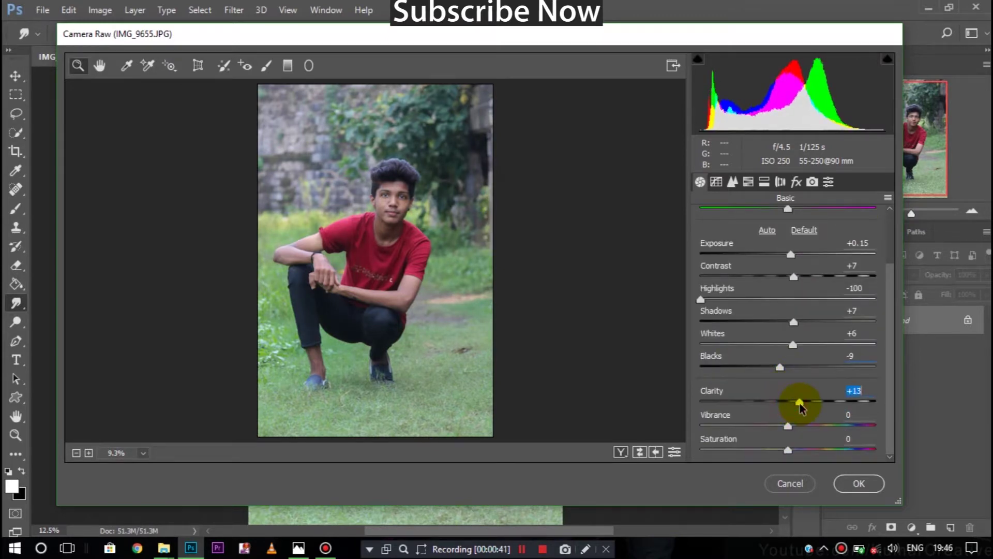
# In HSL, set Oranges luminance to +81, brighten and yellow the greens, and set Greens saturation to +100
pyautogui.click(749, 182)
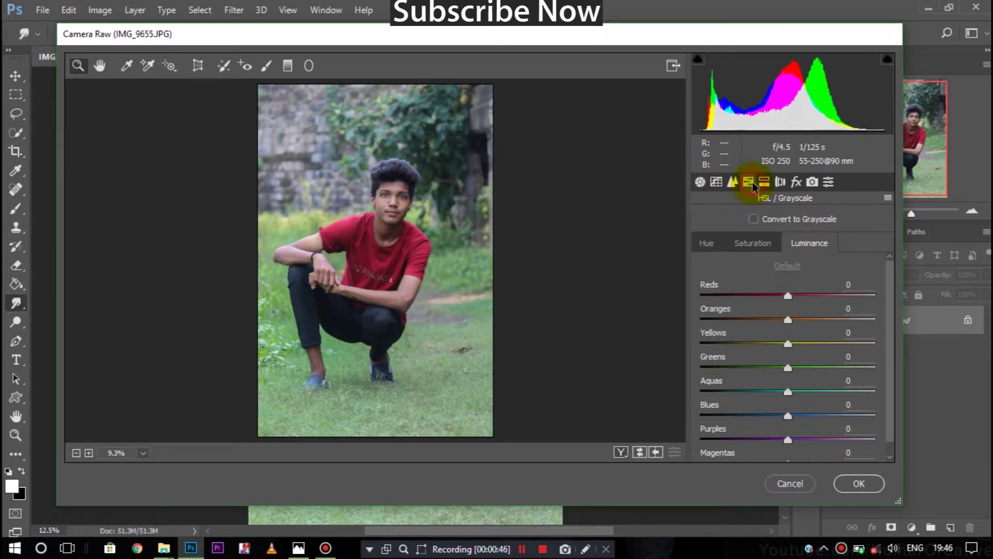
pyautogui.click(748, 182)
pyautogui.moveTo(792, 319); pyautogui.dragTo(859, 321)
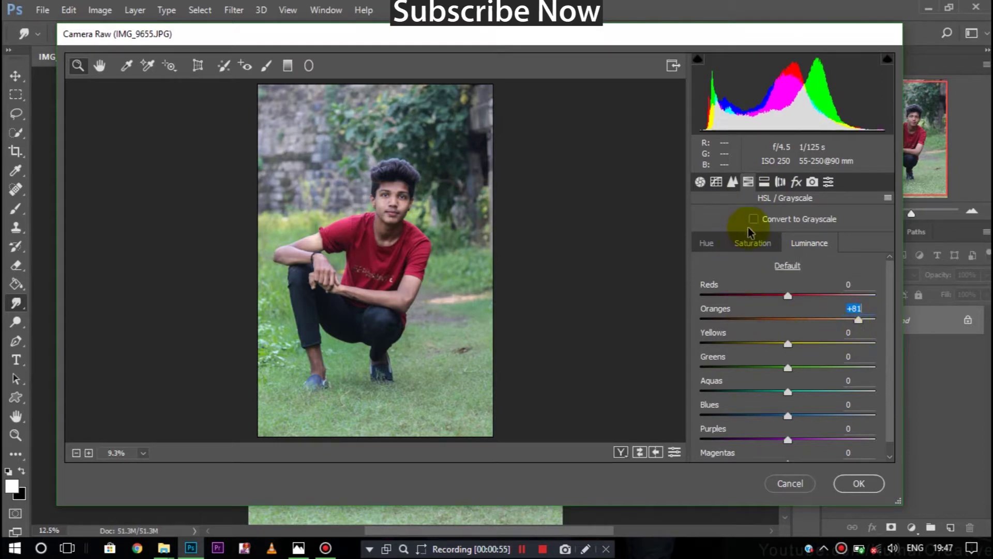
pyautogui.moveTo(787, 367); pyautogui.dragTo(876, 369)
pyautogui.click(717, 243)
pyautogui.moveTo(788, 367); pyautogui.dragTo(875, 367)
pyautogui.click(750, 244)
pyautogui.scroll(-1, 769, 406)
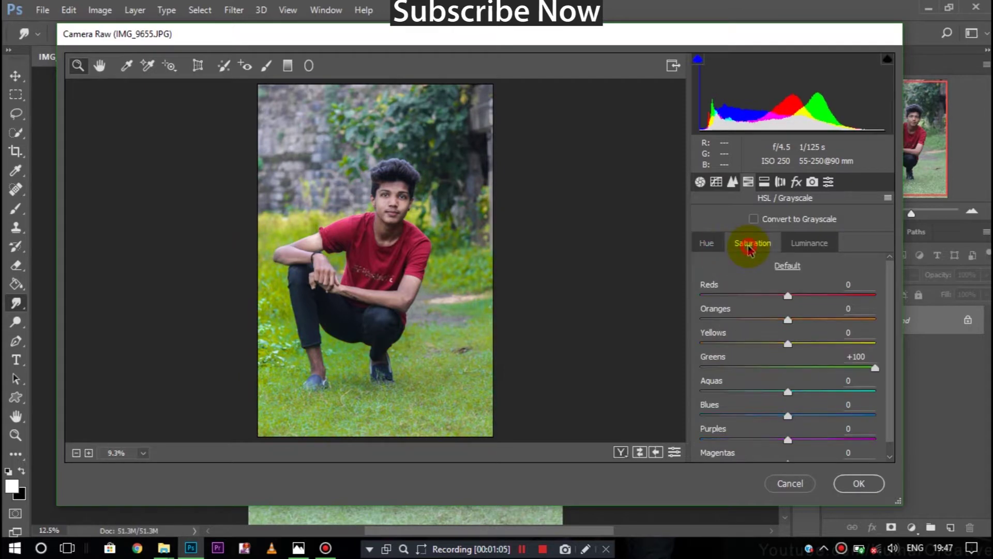
pyautogui.scroll(1, 724, 336)
# Raise luminance noise reduction and apply the Camera Raw edits
pyautogui.click(732, 181)
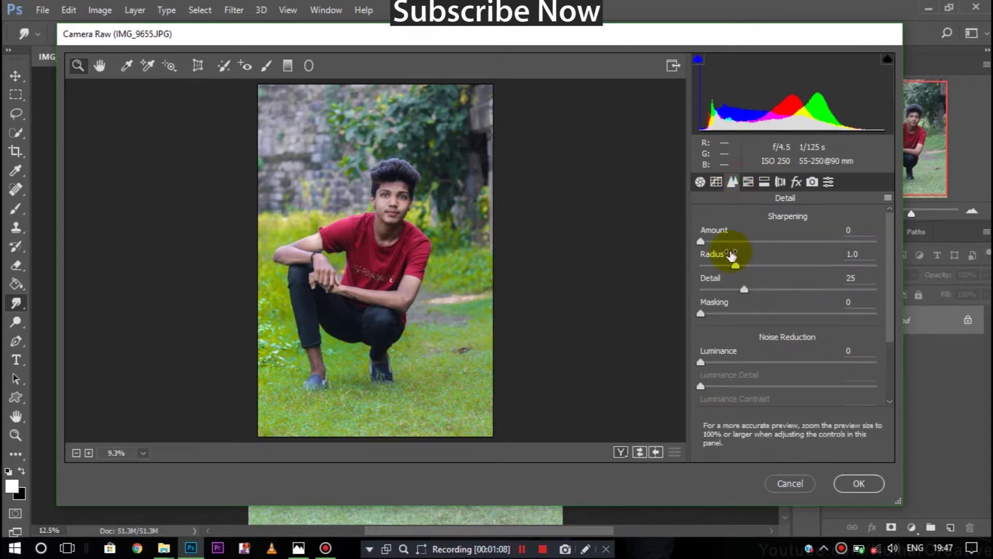
pyautogui.moveTo(701, 362); pyautogui.dragTo(724, 362)
pyautogui.click(843, 483)
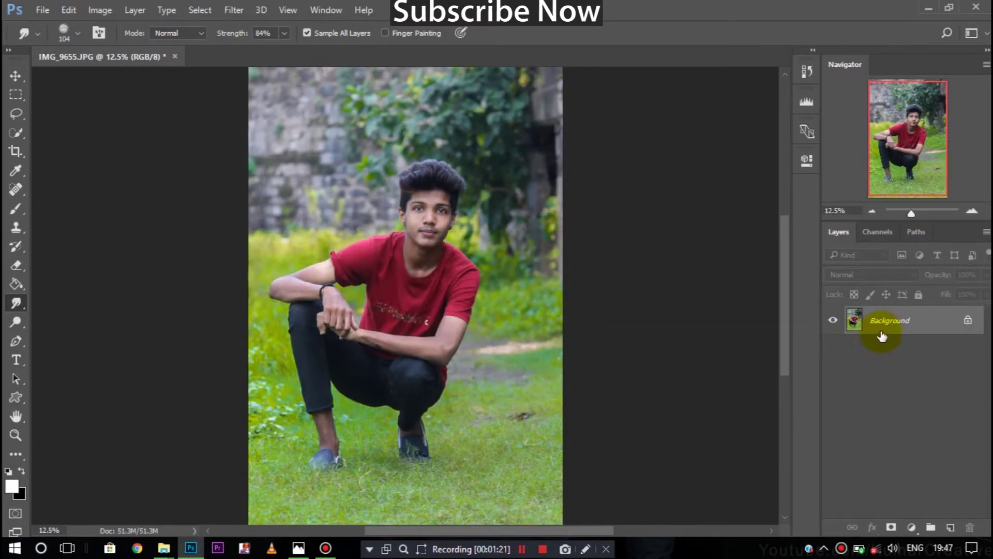
# Duplicate the Background layer and apply Dark Contrasts in Color Efex Pro 4
pyautogui.moveTo(880, 337); pyautogui.dragTo(951, 527)
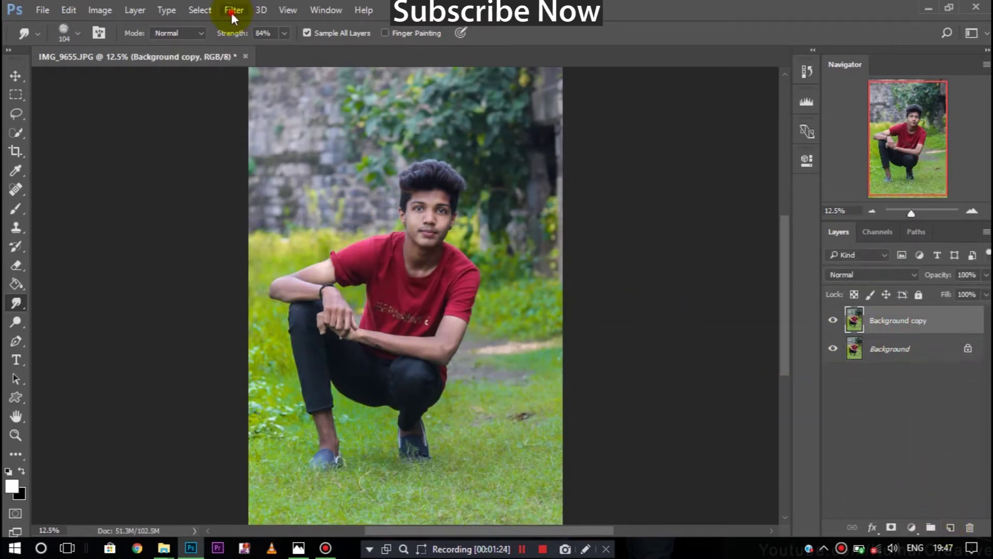
pyautogui.click(233, 12)
pyautogui.click(158, 329)
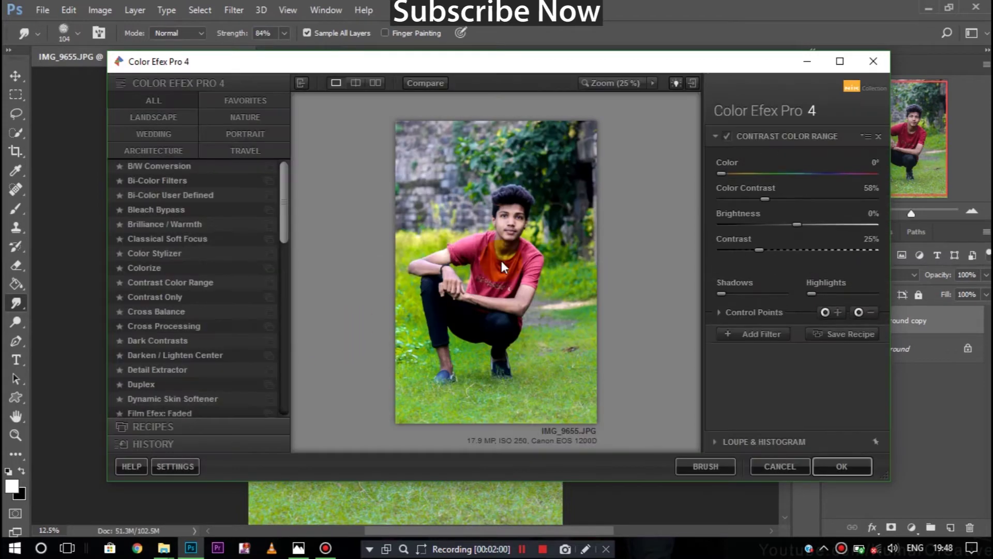
pyautogui.click(147, 340)
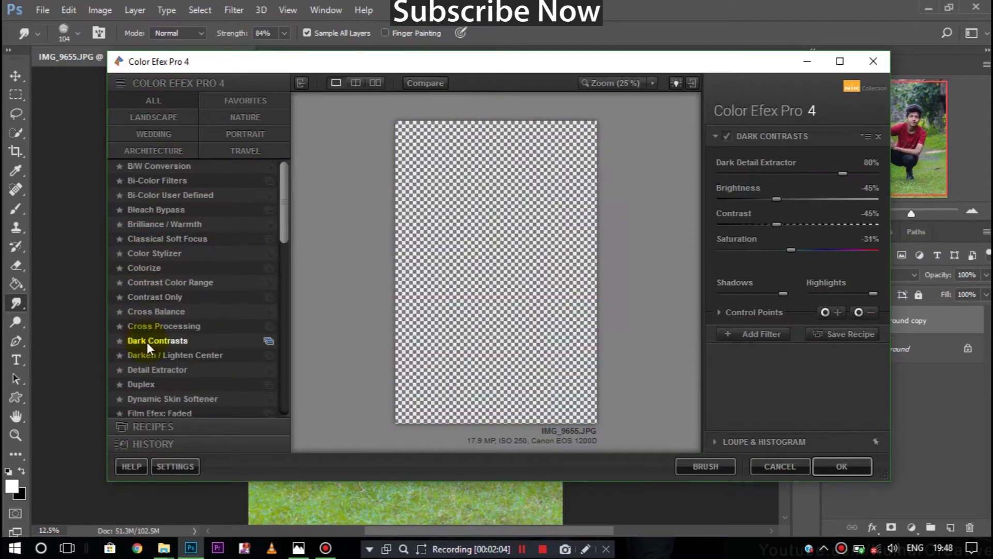
# Enlarge the Color Efex window and zoom the preview onto the face and hair
pyautogui.moveTo(670, 484); pyautogui.dragTo(662, 516)
pyautogui.moveTo(889, 336); pyautogui.dragTo(969, 331)
pyautogui.scroll(1, 650, 257)
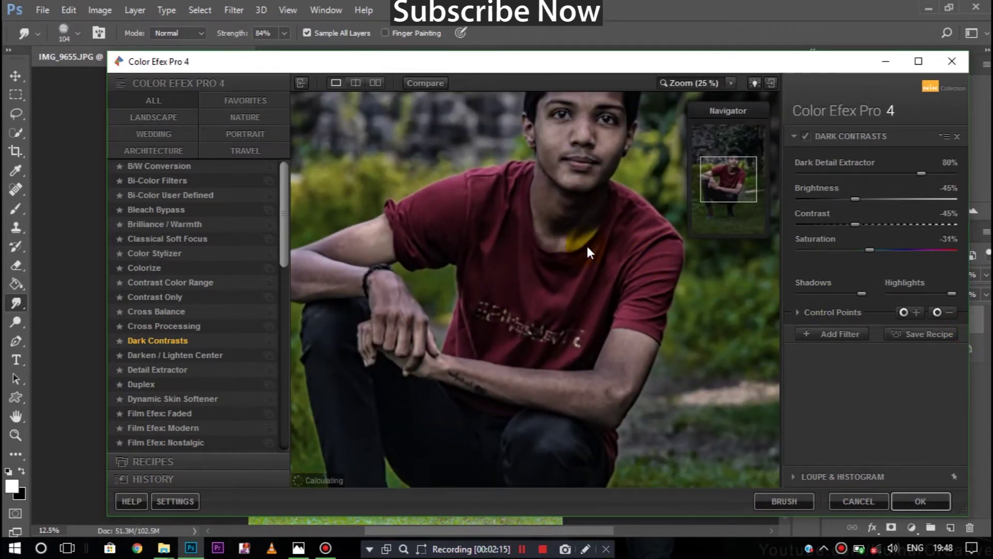
pyautogui.moveTo(714, 181); pyautogui.dragTo(722, 170)
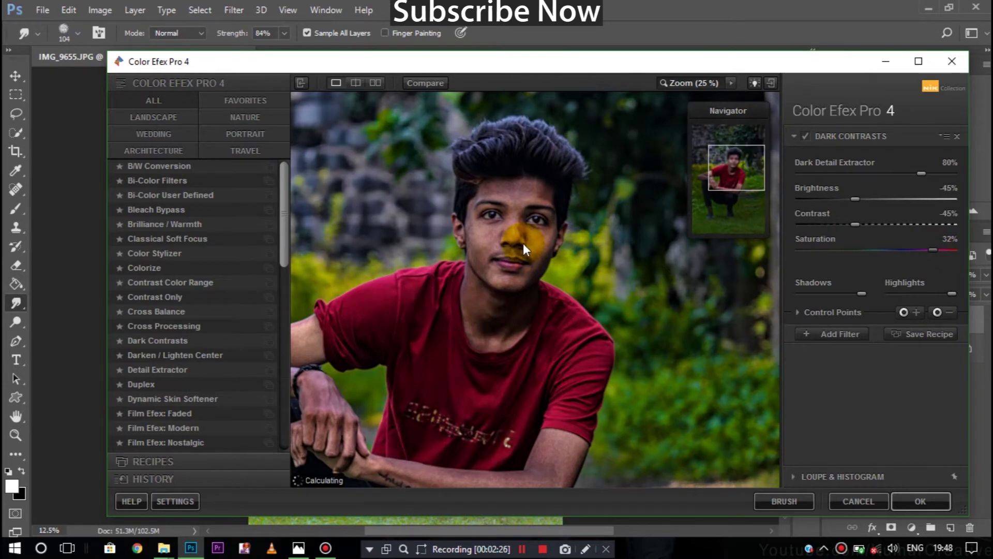
pyautogui.scroll(-1, 523, 243)
# Add negative control points on the chest, upper arm, forearm and other arm
pyautogui.click(937, 312)
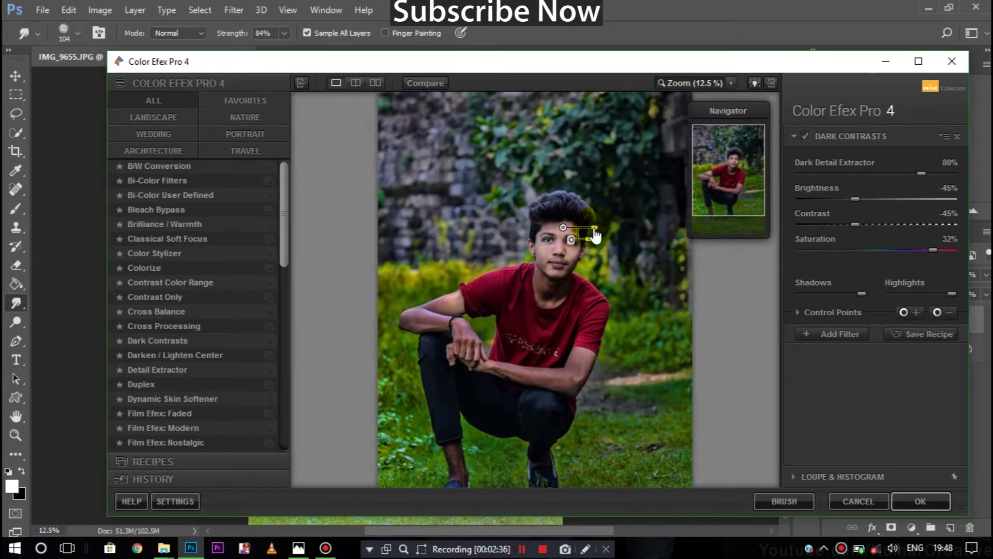
pyautogui.click(937, 312)
pyautogui.click(555, 290)
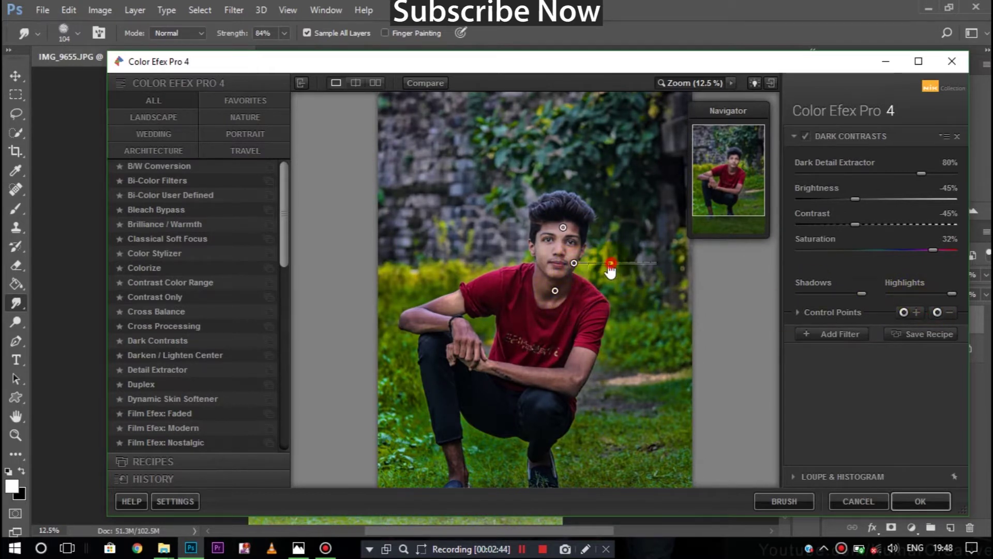
pyautogui.click(423, 322)
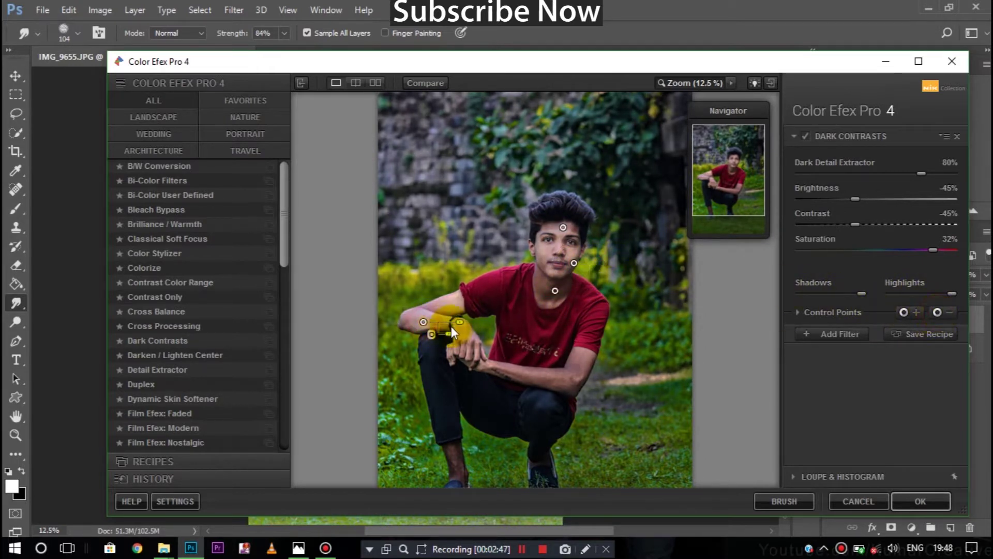
pyautogui.click(932, 312)
pyautogui.click(556, 379)
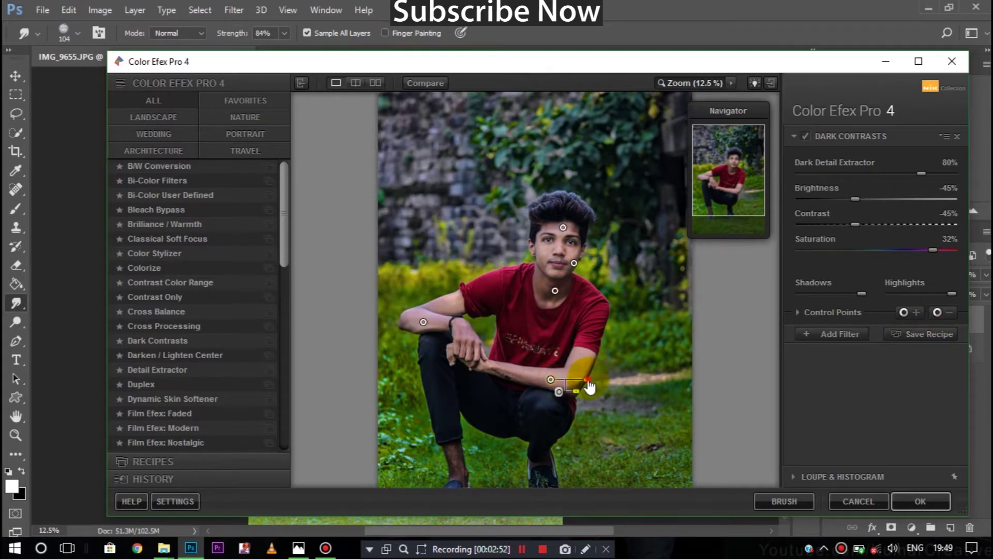
pyautogui.click(584, 363)
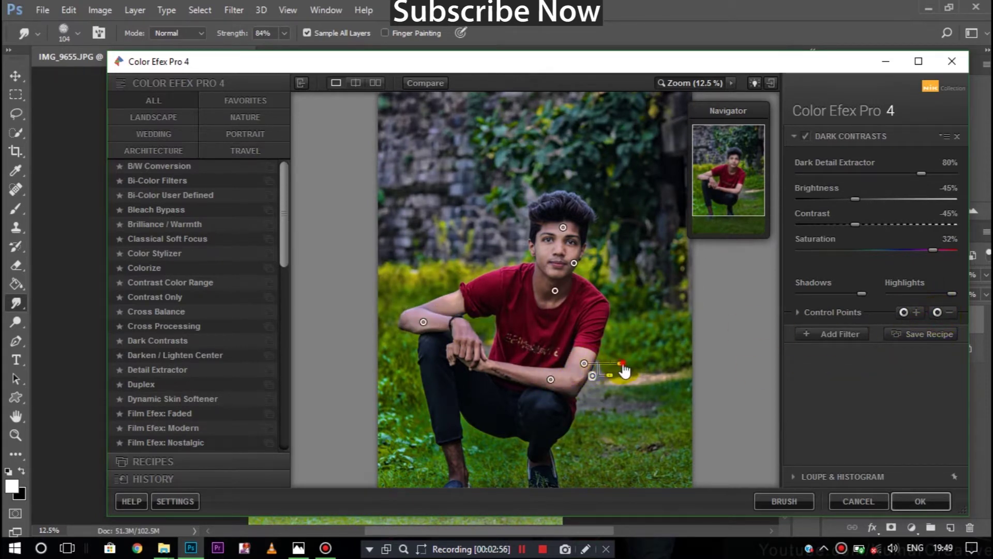
pyautogui.moveTo(517, 377); pyautogui.dragTo(516, 358)
# Add more negative control points on the hand, forehead, hair and arm
pyautogui.click(936, 312)
pyautogui.click(474, 361)
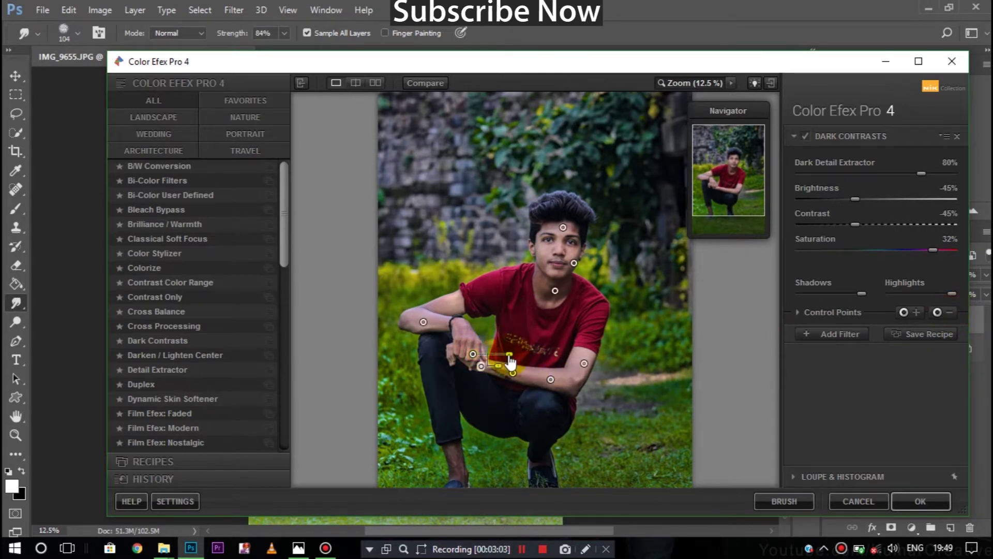
pyautogui.click(571, 230)
pyautogui.moveTo(589, 230); pyautogui.dragTo(608, 231)
pyautogui.click(937, 312)
pyautogui.click(563, 209)
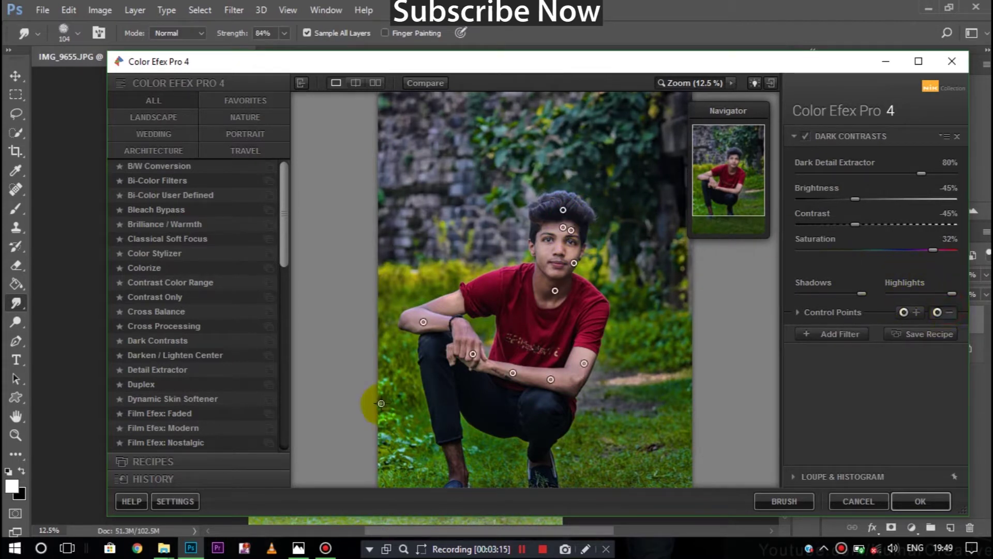
pyautogui.click(937, 311)
pyautogui.click(578, 386)
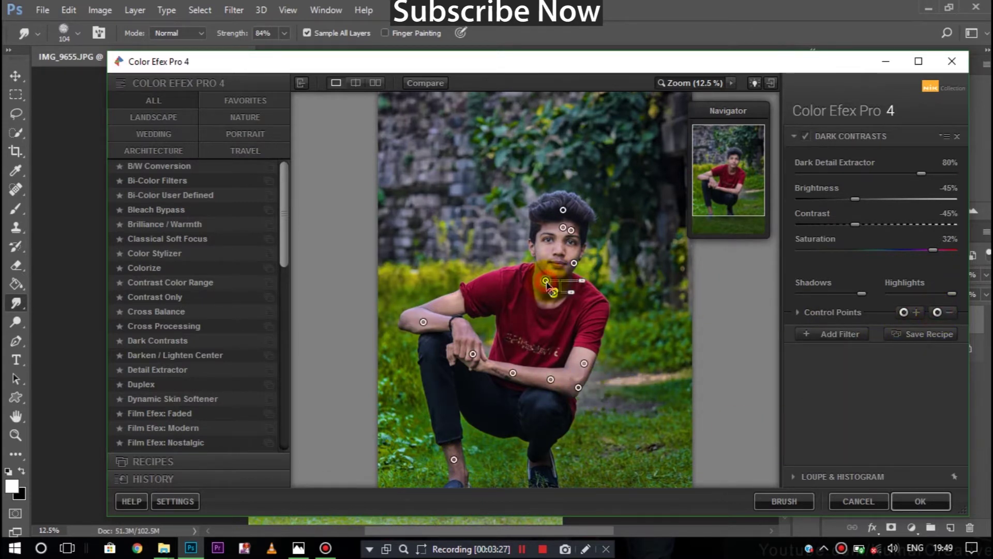
# Set Dark Contrasts contrast to -11%, fit the preview, and add an empty filter slot
pyautogui.moveTo(887, 226)
pyautogui.mouseDown()
pyautogui.moveTo(902, 225)
pyautogui.moveTo(886, 228)
pyautogui.mouseUp()
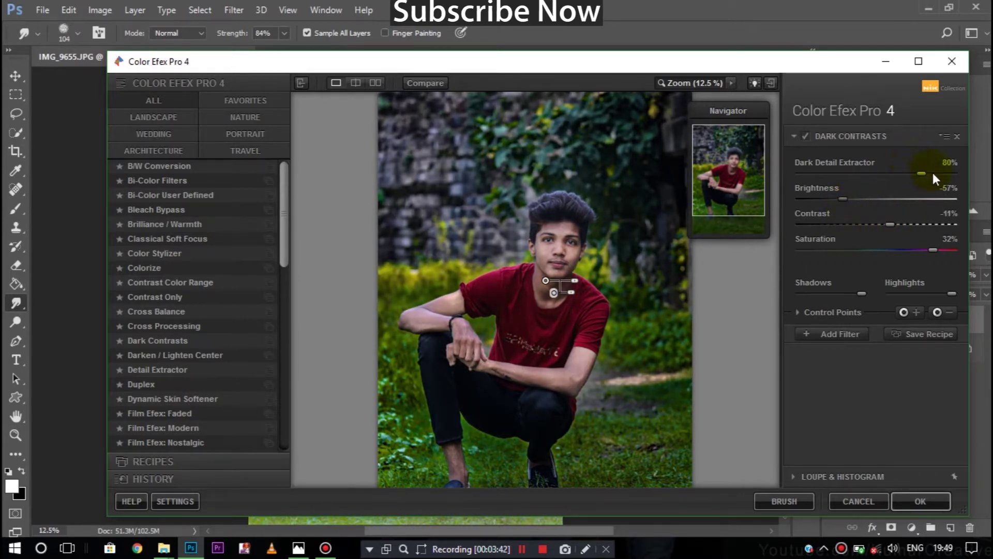
pyautogui.press('space')
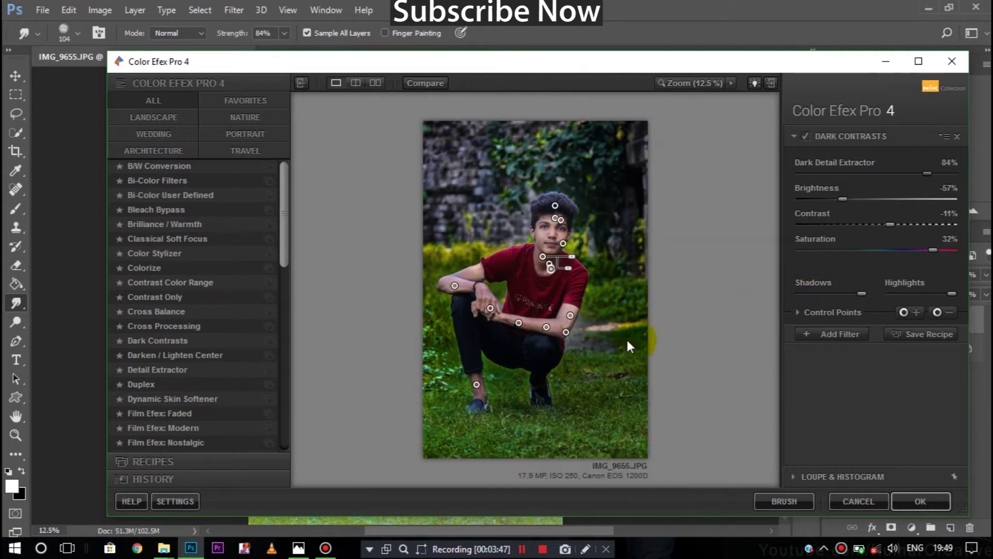
pyautogui.click(828, 334)
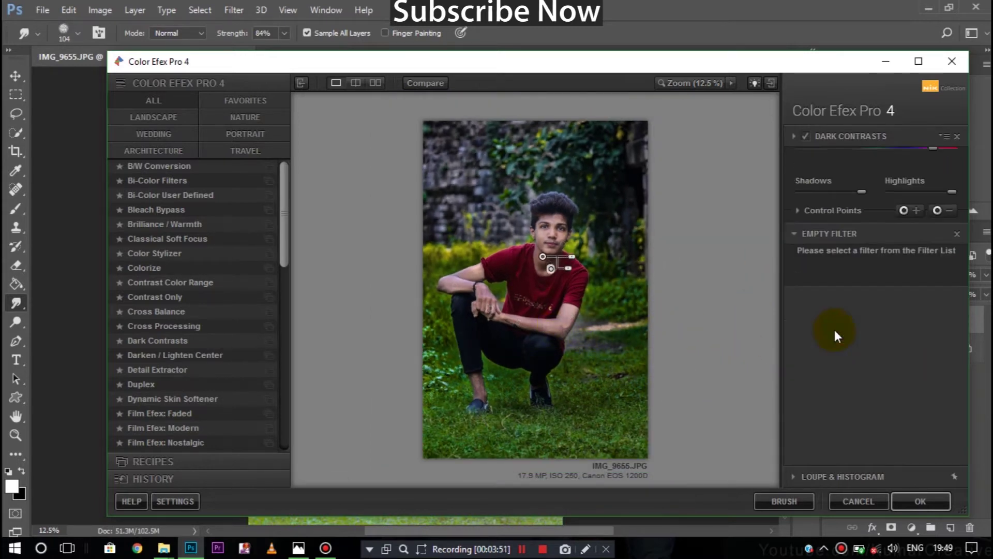
# Add Indian Summer with Method 4 and 81% Enhance Foliage, then apply it to Photoshop
pyautogui.scroll(-5, 222, 225)
pyautogui.scroll(-6, 155, 311)
pyautogui.scroll(5, 169, 297)
pyautogui.click(177, 372)
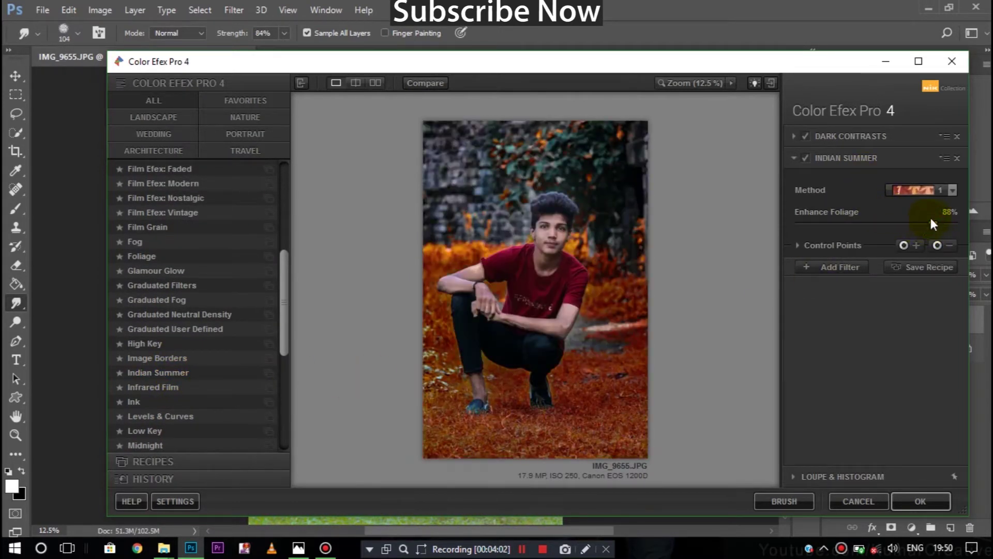
pyautogui.click(914, 190)
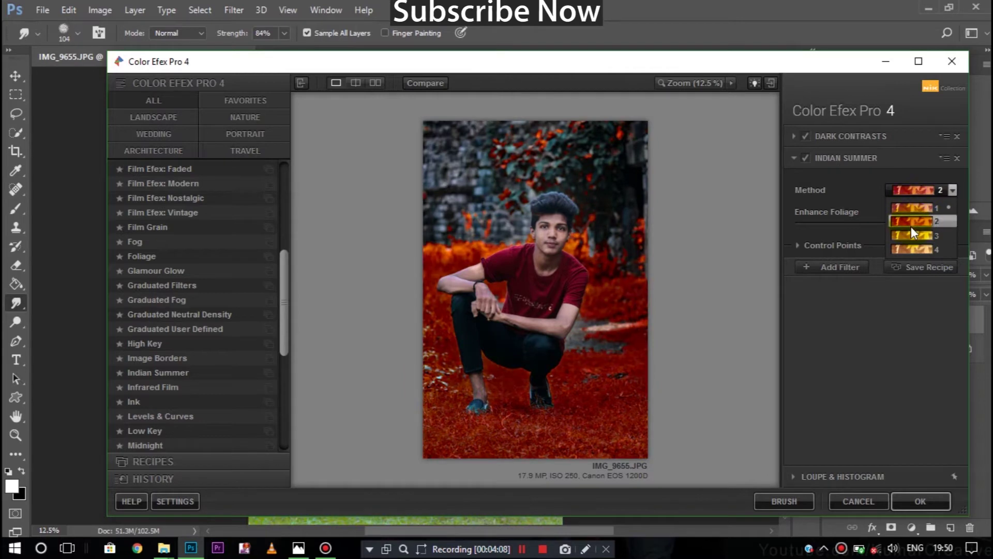
pyautogui.click(920, 247)
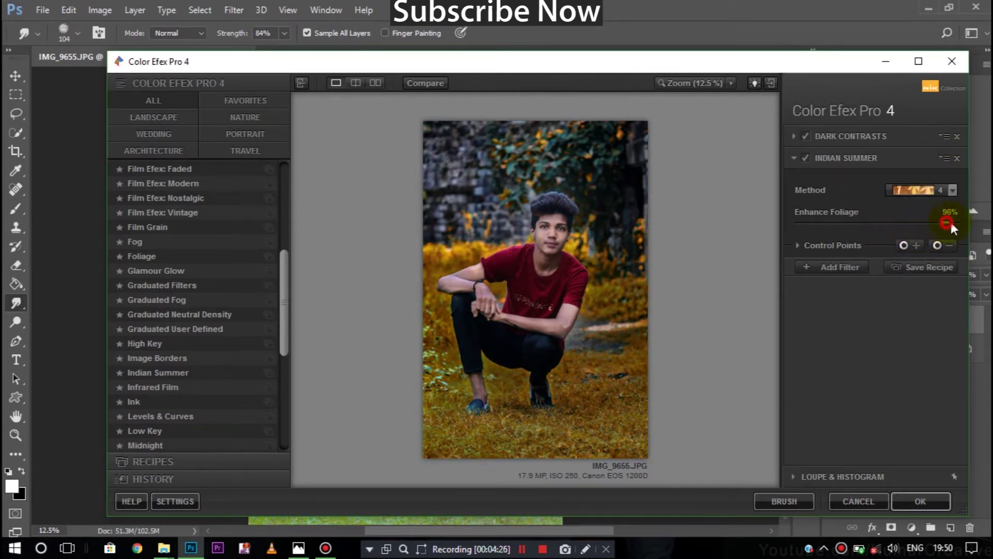
pyautogui.moveTo(948, 222); pyautogui.dragTo(942, 230)
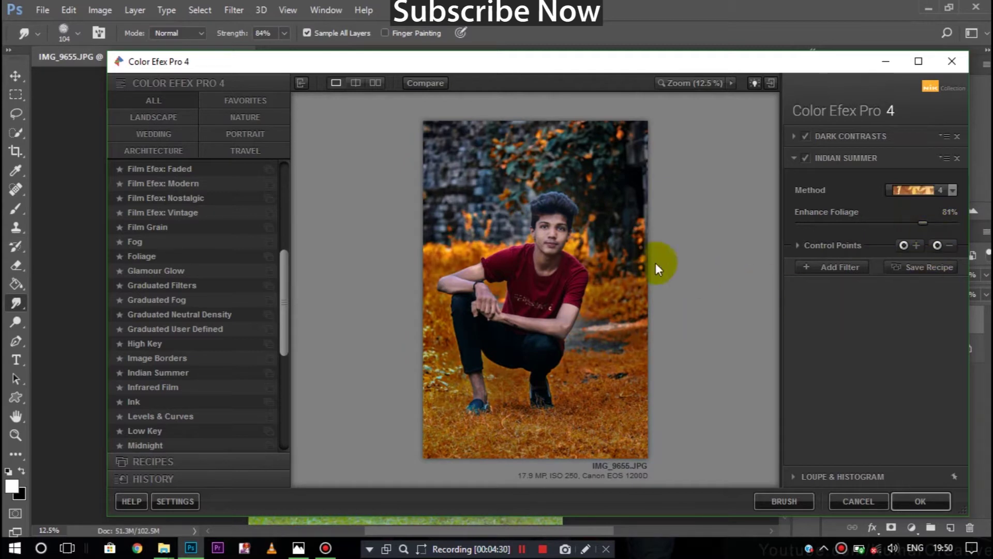
pyautogui.click(838, 274)
pyautogui.click(918, 497)
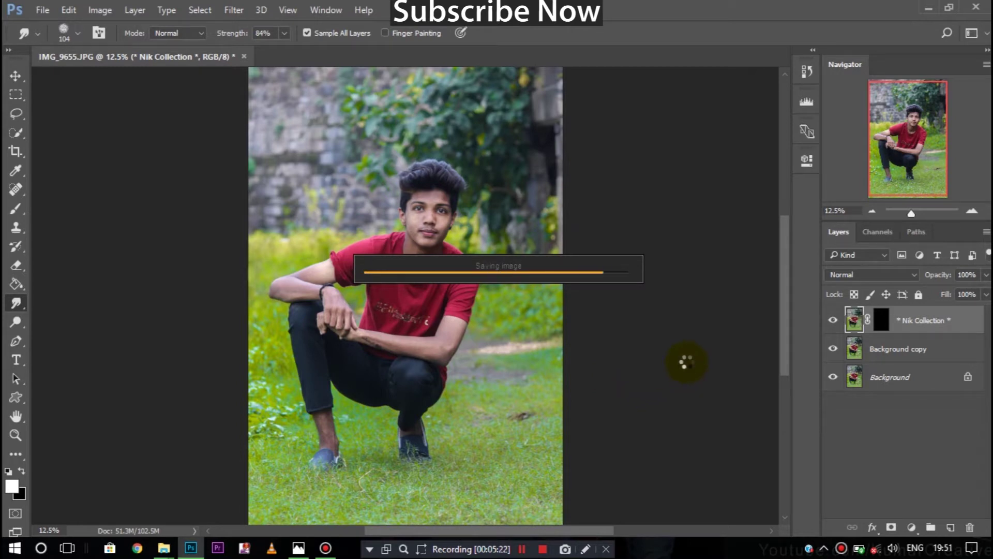
# Set up the Eraser at 111 px with 0% hardness, zoomed in on the boy
pyautogui.click(18, 271)
pyautogui.hotkey('ctrl', '+')
pyautogui.hotkey('ctrl', '+')
pyautogui.hotkey('ctrl', '+')
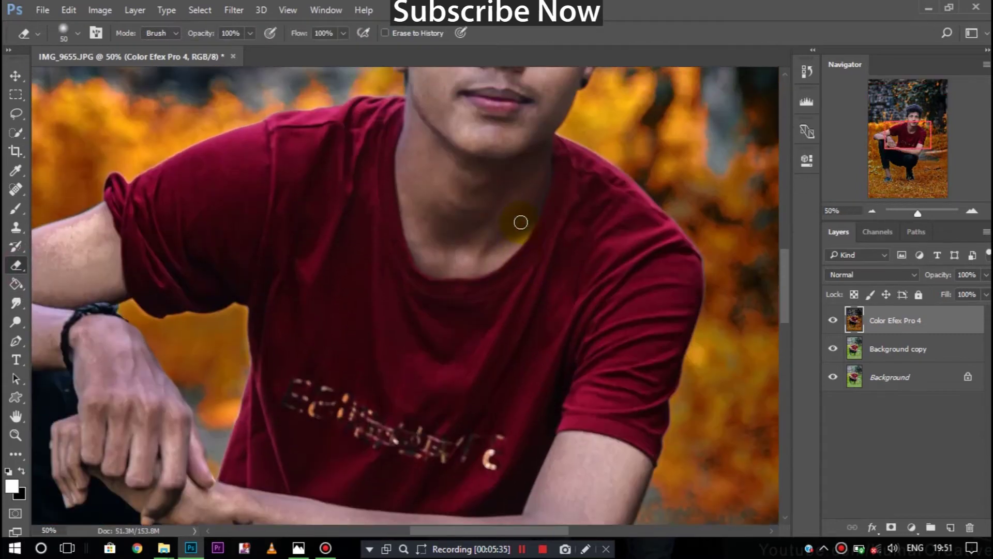
pyautogui.scroll(4, 524, 215)
pyautogui.scroll(1, 524, 215)
pyautogui.rightClick(516, 219)
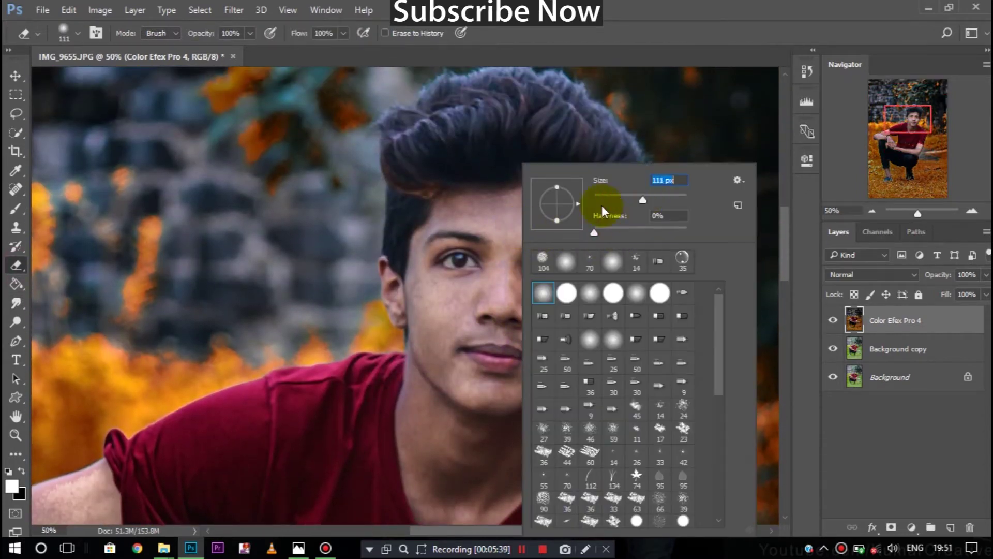
pyautogui.press('Return')
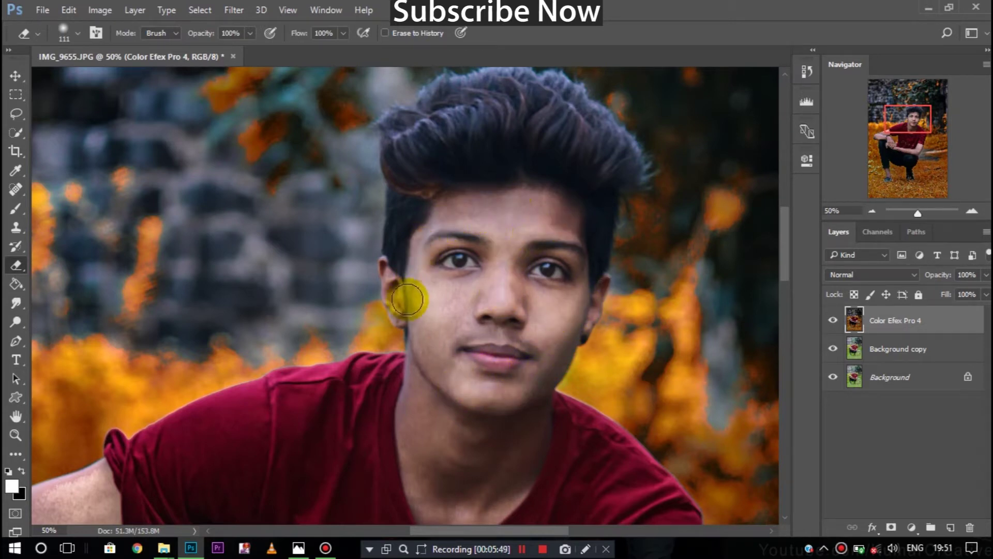
pyautogui.scroll(-3, 439, 368)
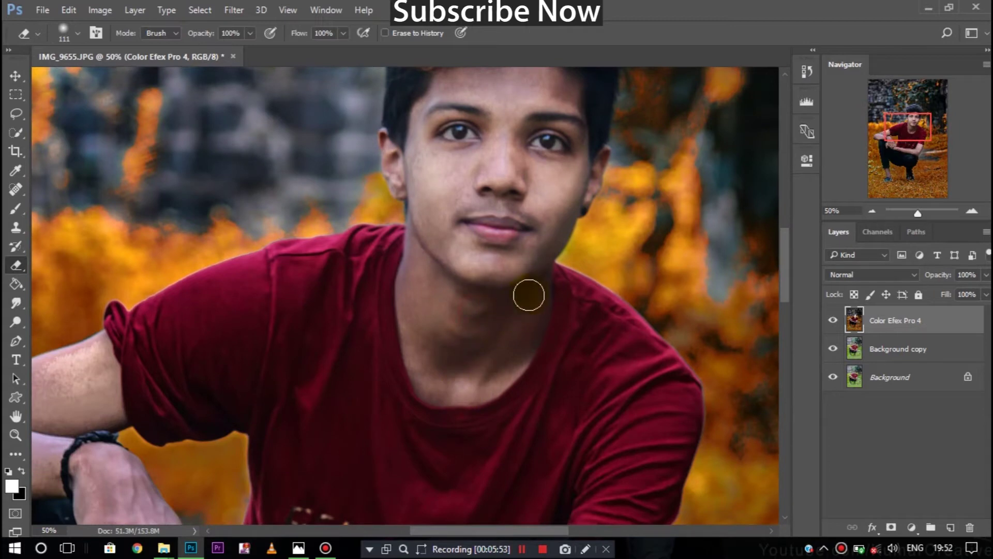
pyautogui.hscroll(-5, 284, 419)
pyautogui.hscroll(-3, 284, 419)
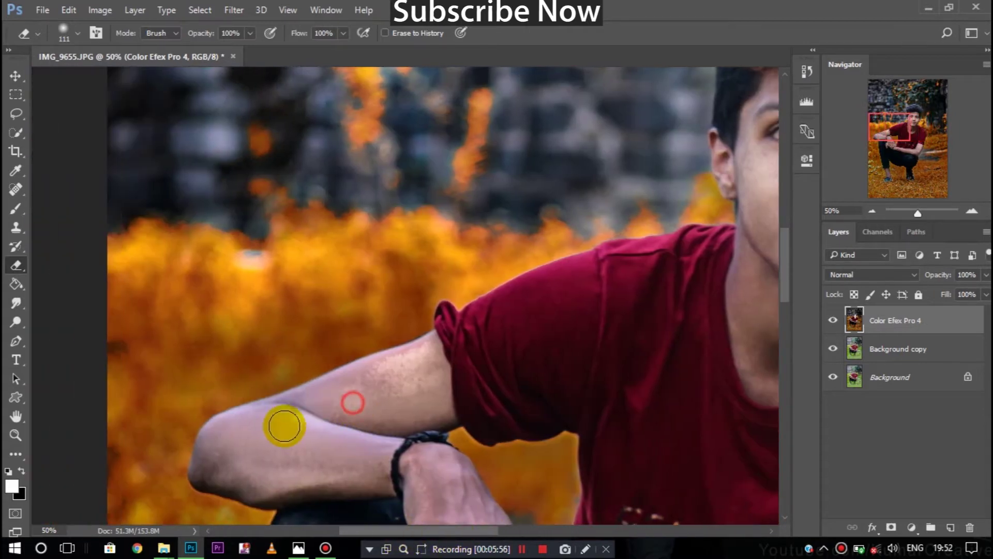
# Erase the Color Efex effect from the boy's arms, hands and neck, then zoom out
pyautogui.moveTo(239, 482)
pyautogui.mouseDown()
pyautogui.moveTo(271, 422)
pyautogui.moveTo(415, 359)
pyautogui.moveTo(406, 406)
pyautogui.moveTo(370, 439)
pyautogui.moveTo(362, 467)
pyautogui.moveTo(421, 461)
pyautogui.moveTo(466, 476)
pyautogui.mouseUp()
pyautogui.scroll(-1, 465, 476)
pyautogui.scroll(-2, 724, 333)
pyautogui.moveTo(468, 396)
pyautogui.mouseDown()
pyautogui.moveTo(445, 377)
pyautogui.moveTo(386, 491)
pyautogui.mouseUp()
pyautogui.scroll(-1, 491, 365)
pyautogui.scroll(-1, 490, 365)
pyautogui.moveTo(490, 365)
pyautogui.mouseDown()
pyautogui.moveTo(455, 304)
pyautogui.moveTo(472, 327)
pyautogui.moveTo(466, 421)
pyautogui.moveTo(685, 472)
pyautogui.mouseUp()
pyautogui.scroll(-2, 527, 480)
pyautogui.moveTo(486, 532); pyautogui.dragTo(545, 533)
pyautogui.moveTo(366, 388)
pyautogui.mouseDown()
pyautogui.moveTo(450, 401)
pyautogui.moveTo(362, 410)
pyautogui.moveTo(517, 393)
pyautogui.moveTo(510, 443)
pyautogui.moveTo(614, 406)
pyautogui.moveTo(644, 326)
pyautogui.moveTo(603, 317)
pyautogui.moveTo(672, 328)
pyautogui.moveTo(640, 436)
pyautogui.moveTo(676, 329)
pyautogui.mouseUp()
pyautogui.hotkey('ctrl', '-')
pyautogui.hotkey('ctrl', '-')
pyautogui.hotkey('ctrl', '-')
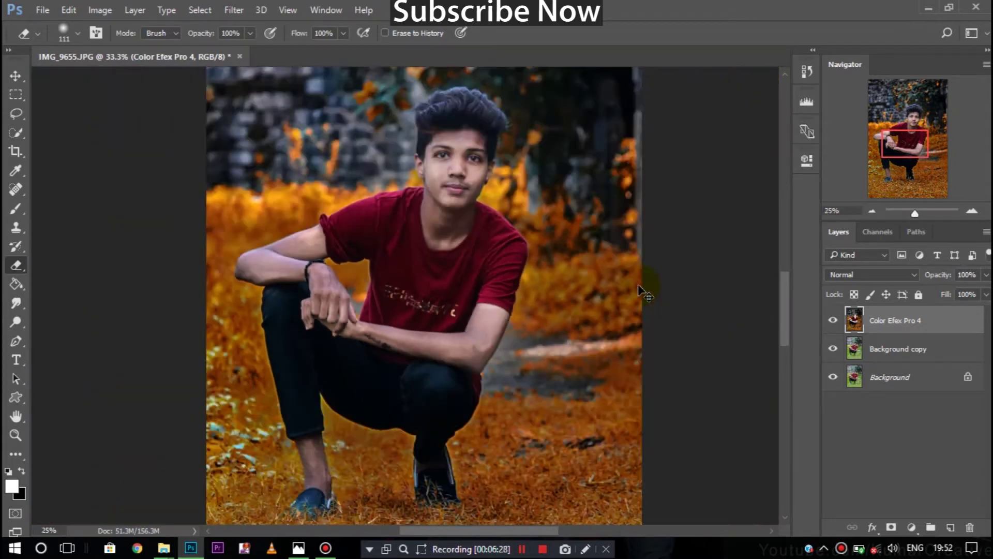
pyautogui.hotkey('ctrl', '-')
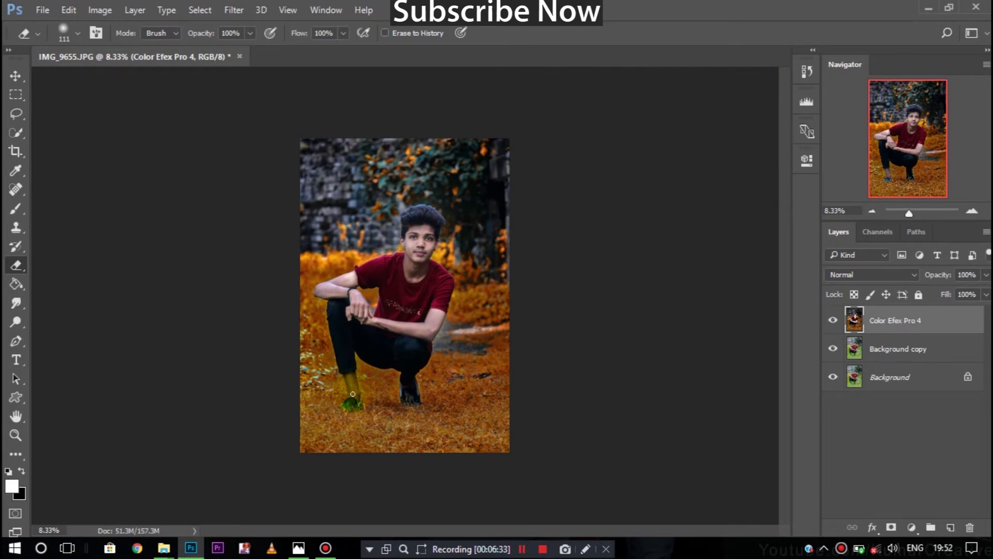
# Merge visible layers into Background and duplicate it as Background copy
pyautogui.rightClick(880, 321)
pyautogui.click(605, 514)
pyautogui.moveTo(891, 325)
pyautogui.mouseDown()
pyautogui.moveTo(919, 478)
pyautogui.moveTo(950, 527)
pyautogui.mouseUp()
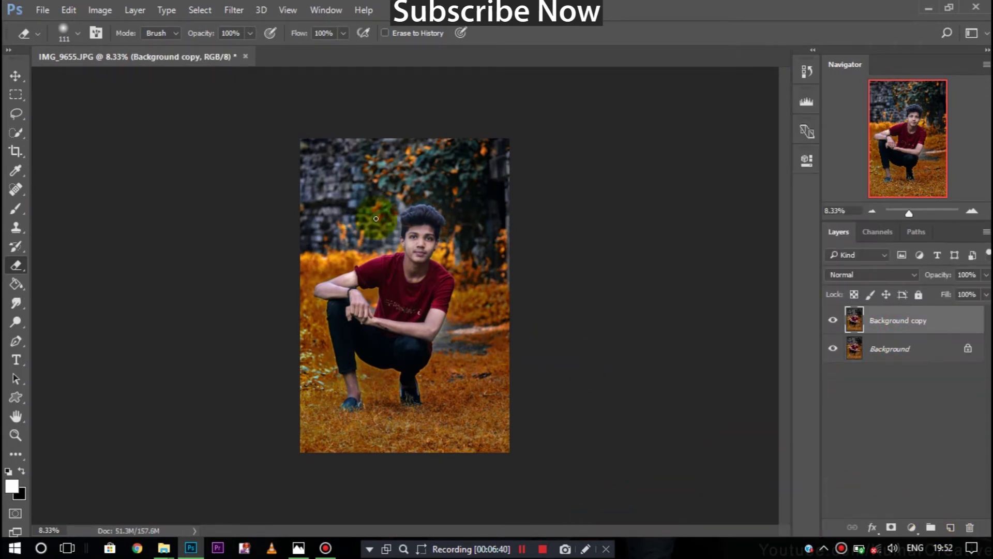
pyautogui.hotkey('ctrl', '+')
# Quick-select the background and grass, subtracting the hair, face, shoe and neck
pyautogui.click(20, 132)
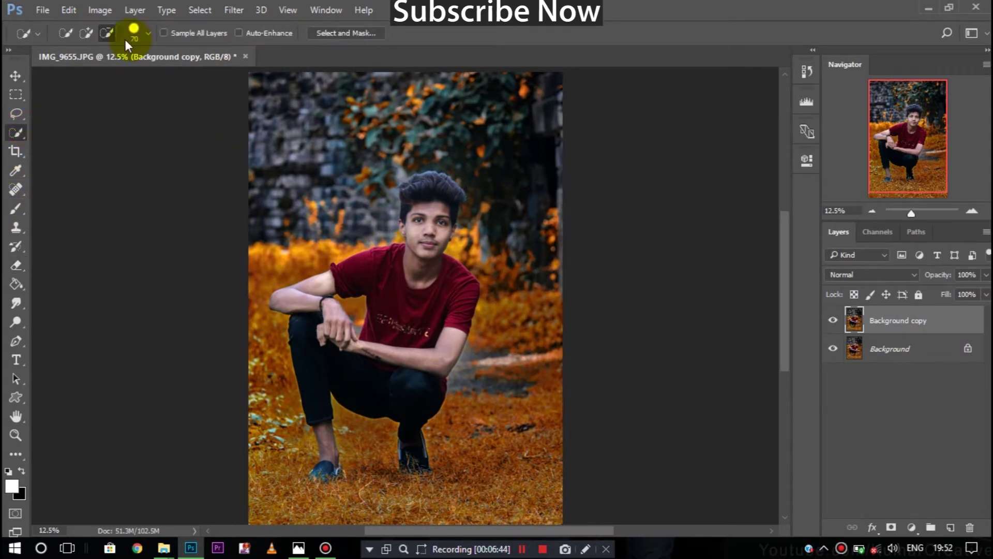
pyautogui.moveTo(301, 133)
pyautogui.mouseDown()
pyautogui.moveTo(324, 228)
pyautogui.moveTo(419, 137)
pyautogui.moveTo(510, 155)
pyautogui.moveTo(494, 362)
pyautogui.moveTo(458, 450)
pyautogui.moveTo(421, 469)
pyautogui.mouseUp()
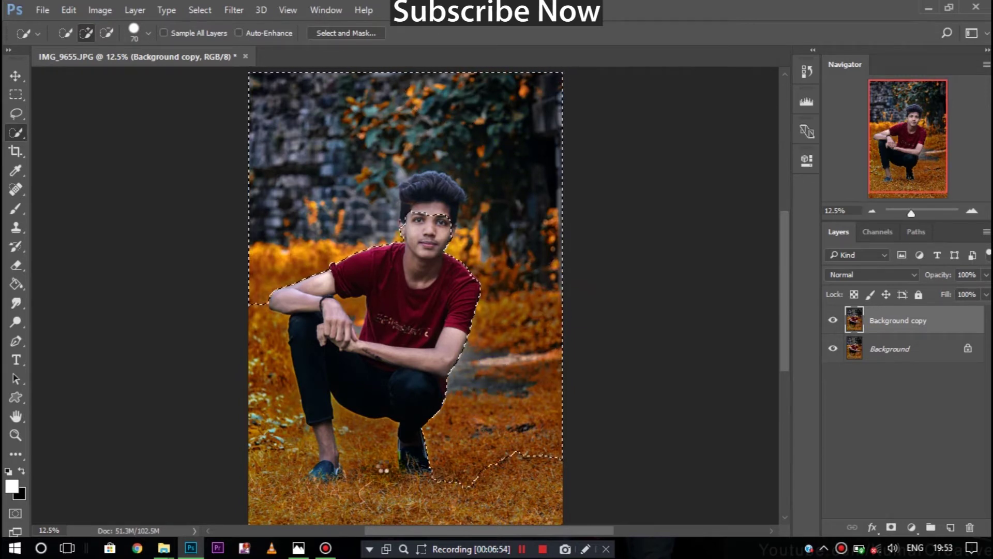
pyautogui.moveTo(259, 357)
pyautogui.mouseDown()
pyautogui.moveTo(274, 414)
pyautogui.moveTo(342, 494)
pyautogui.moveTo(523, 478)
pyautogui.mouseUp()
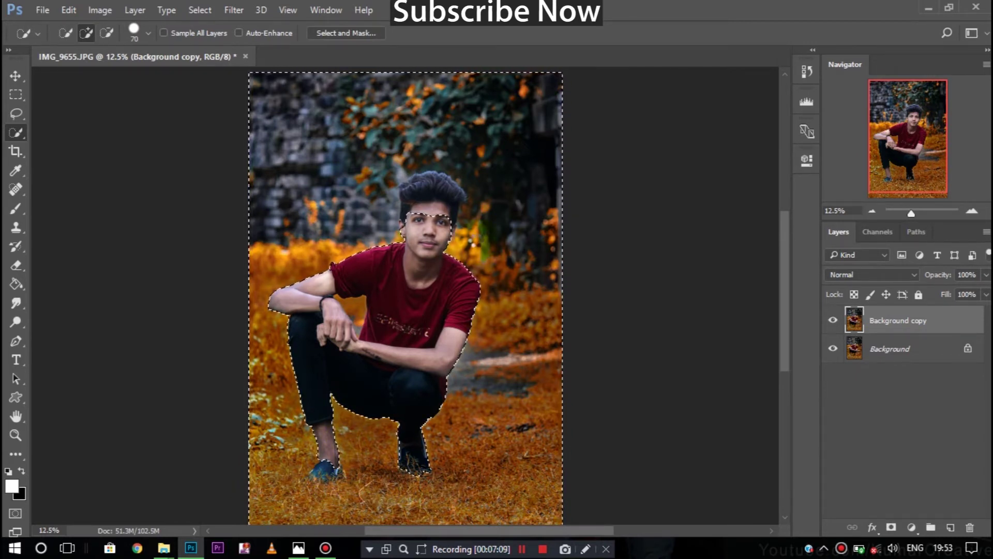
pyautogui.scroll(-2, 405, 295)
pyautogui.click(106, 32)
pyautogui.moveTo(399, 199)
pyautogui.mouseDown()
pyautogui.moveTo(411, 182)
pyautogui.moveTo(421, 195)
pyautogui.moveTo(444, 189)
pyautogui.moveTo(417, 210)
pyautogui.mouseUp()
pyautogui.scroll(-1, 423, 262)
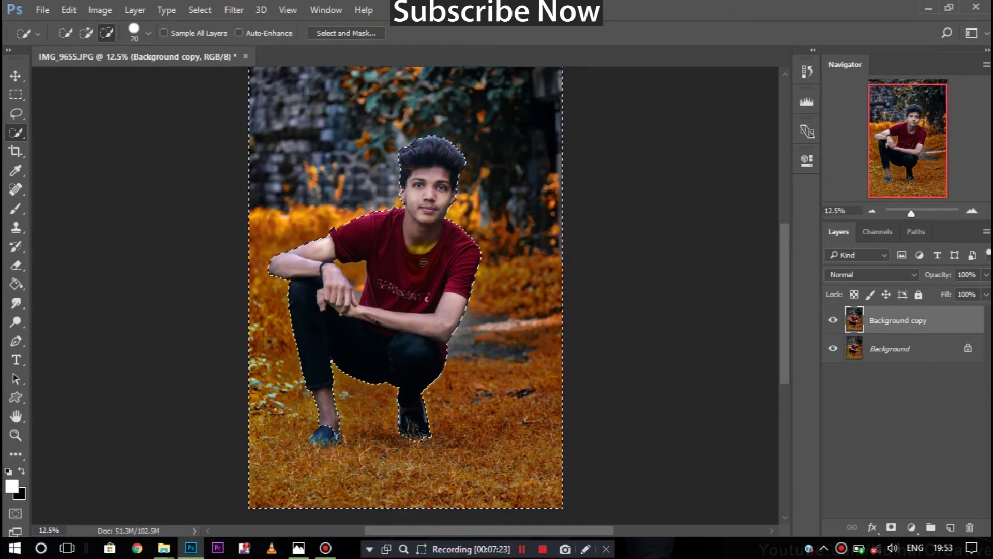
pyautogui.scroll(-2, 423, 262)
pyautogui.click(416, 401)
pyautogui.click(422, 222)
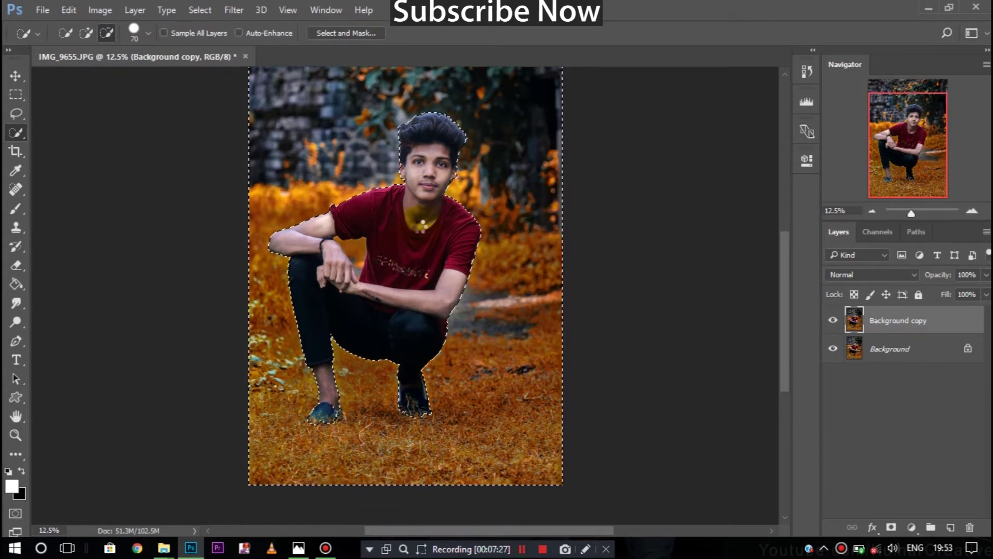
# Refine the selection edges beside the arm and face, then cancel Select and Mask
pyautogui.click(86, 33)
pyautogui.moveTo(321, 238); pyautogui.dragTo(351, 247)
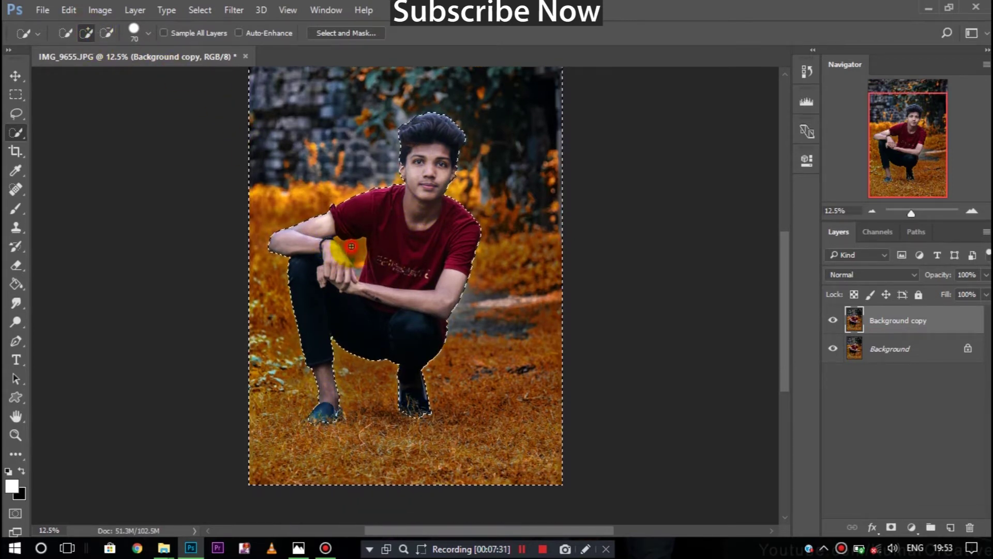
pyautogui.click(106, 33)
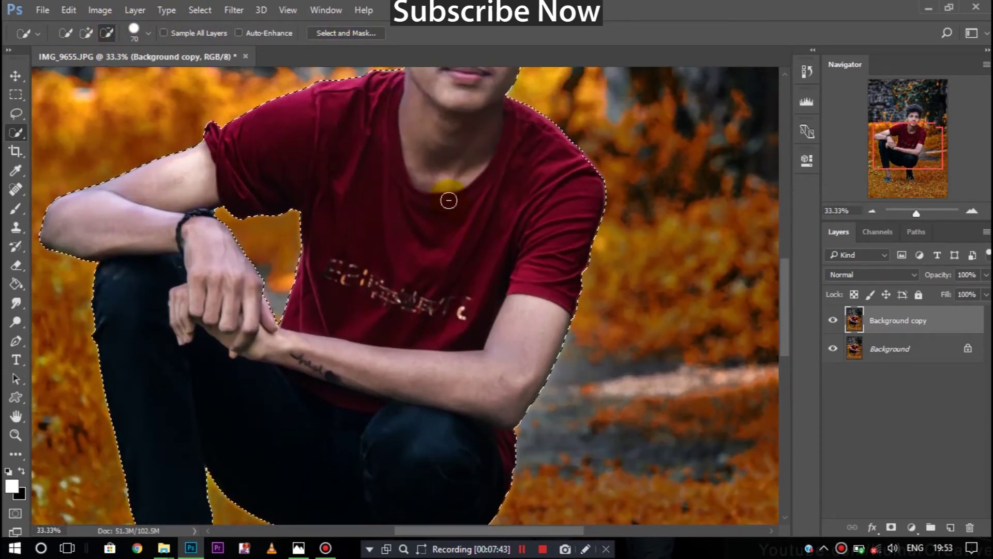
pyautogui.scroll(5, 448, 202)
pyautogui.click(398, 220)
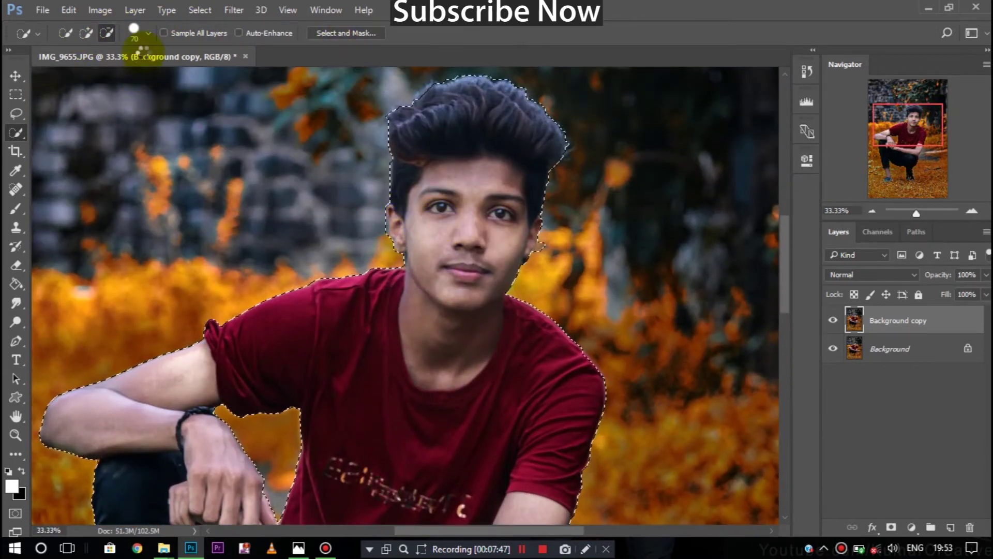
pyautogui.click(92, 32)
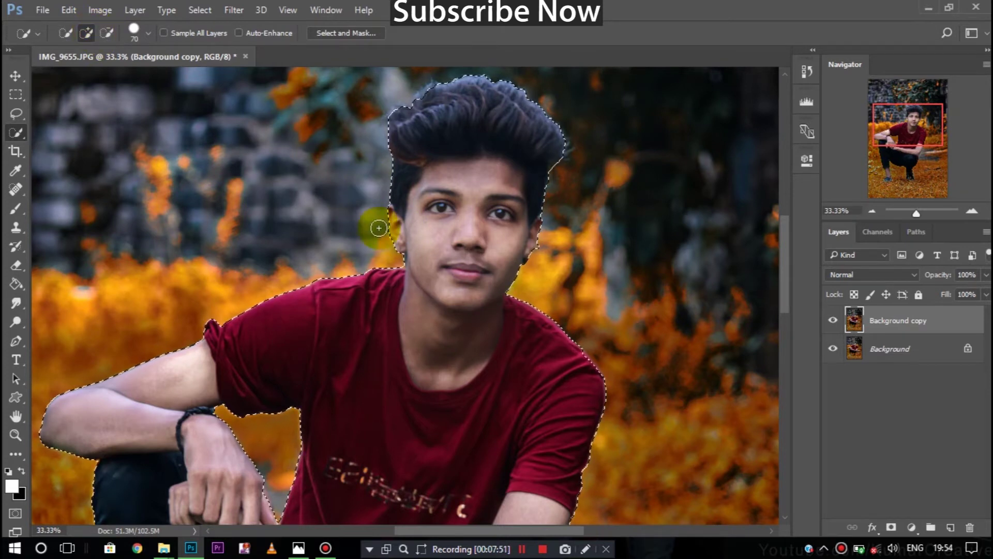
pyautogui.click(326, 33)
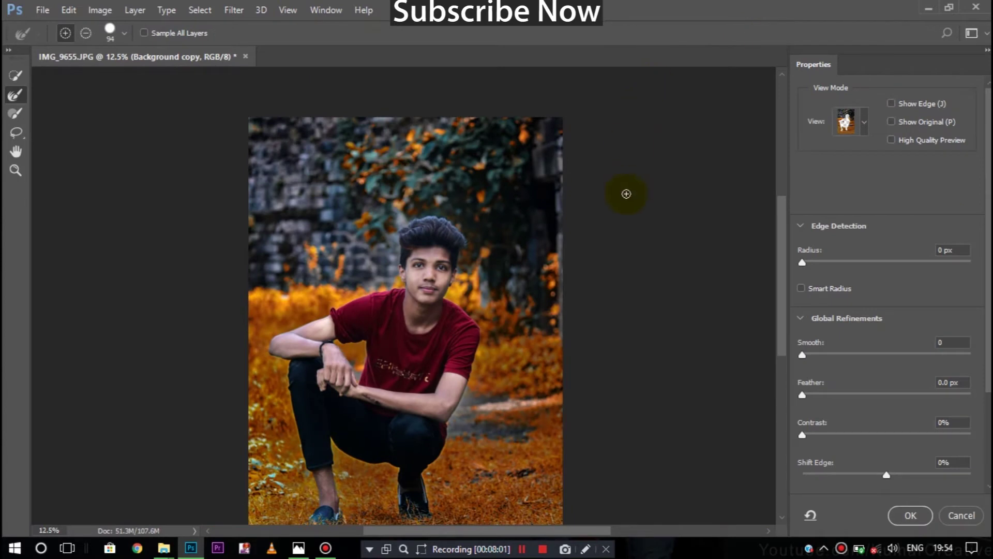
pyautogui.moveTo(803, 267); pyautogui.dragTo(800, 267)
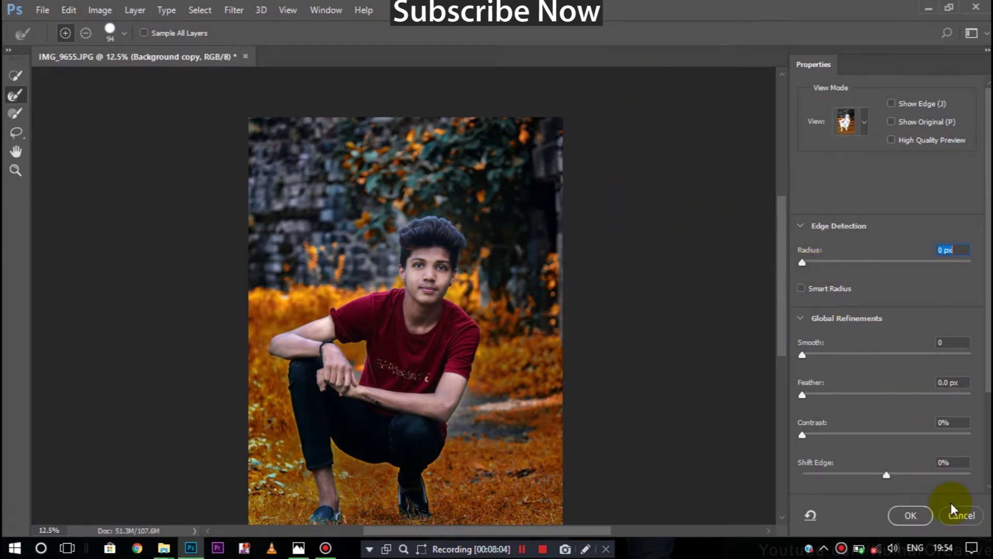
pyautogui.click(953, 516)
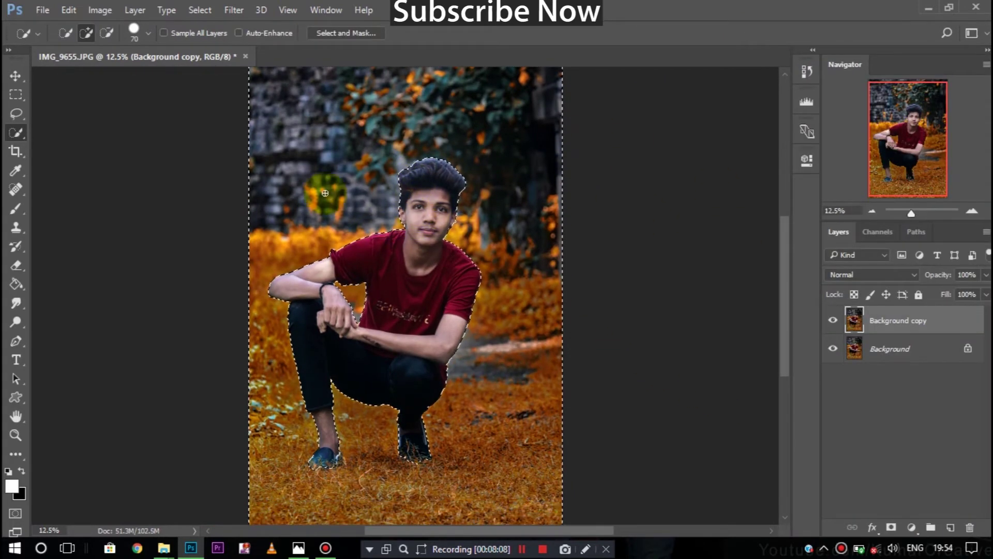
# Apply a Tilt-Shift blur of 141 px with 75% light bokeh, focus lines at the feet
pyautogui.click(234, 9)
pyautogui.moveTo(320, 170)
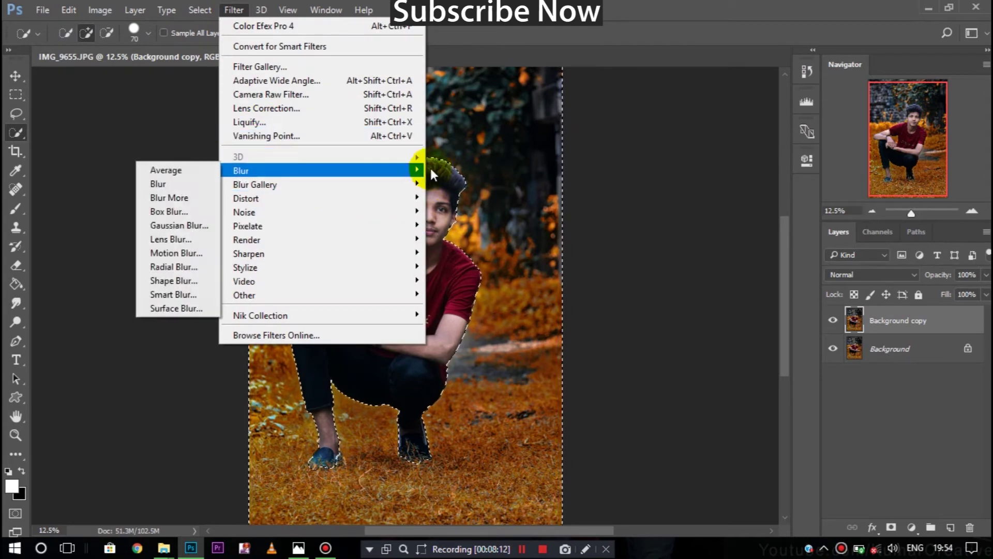
pyautogui.click(173, 186)
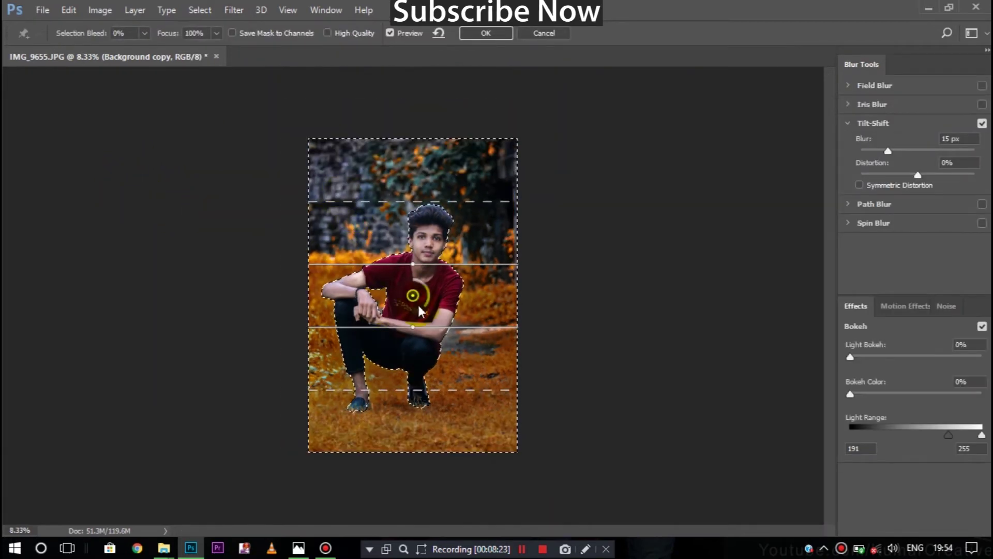
pyautogui.moveTo(417, 346); pyautogui.dragTo(417, 447)
pyautogui.hotkey('ctrl', '+')
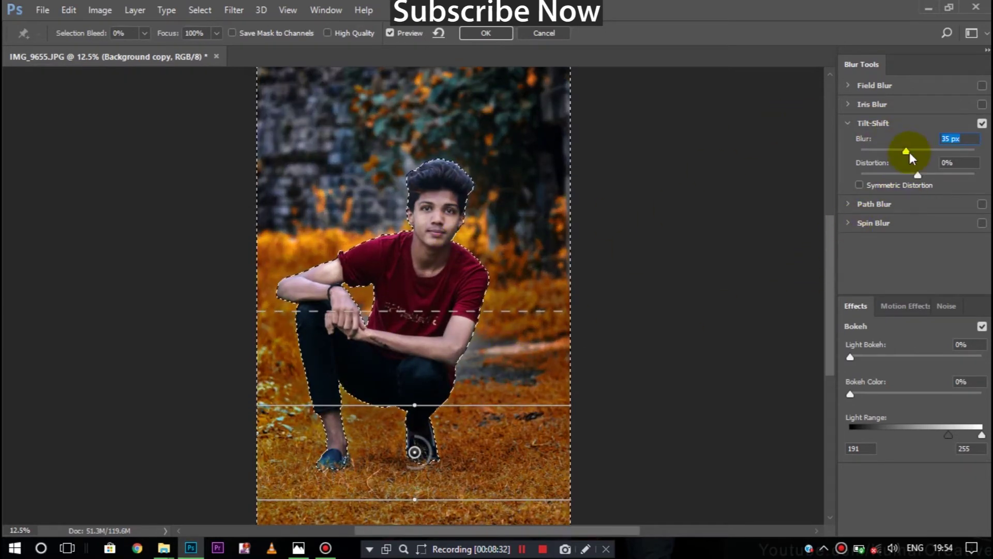
pyautogui.moveTo(513, 429); pyautogui.dragTo(517, 452)
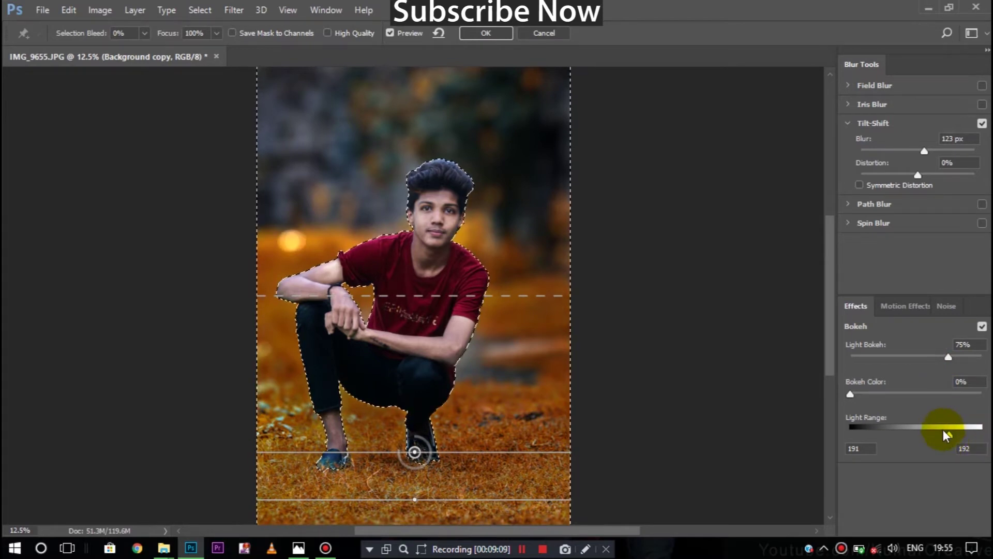
pyautogui.moveTo(929, 436)
pyautogui.mouseDown()
pyautogui.moveTo(904, 443)
pyautogui.moveTo(948, 436)
pyautogui.mouseUp()
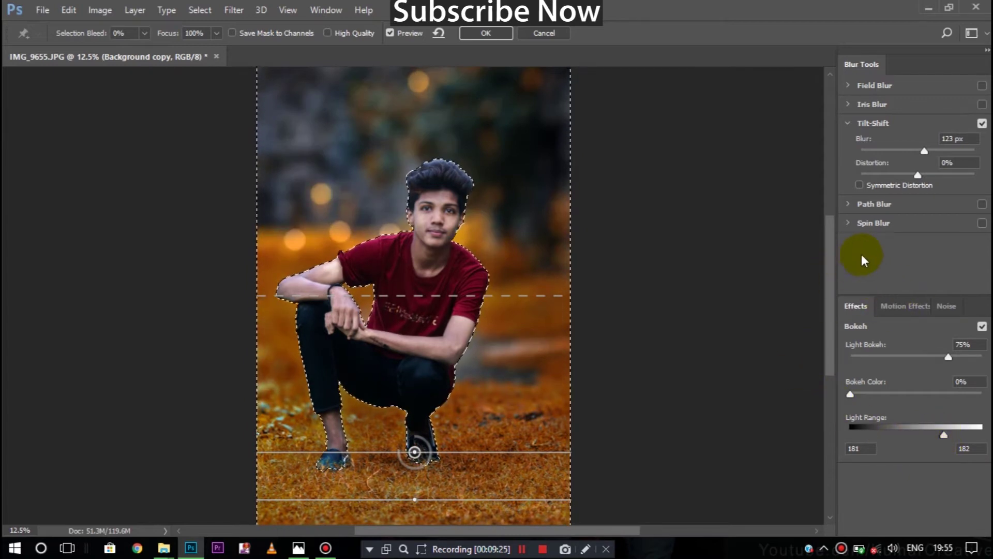
pyautogui.moveTo(924, 151); pyautogui.dragTo(928, 150)
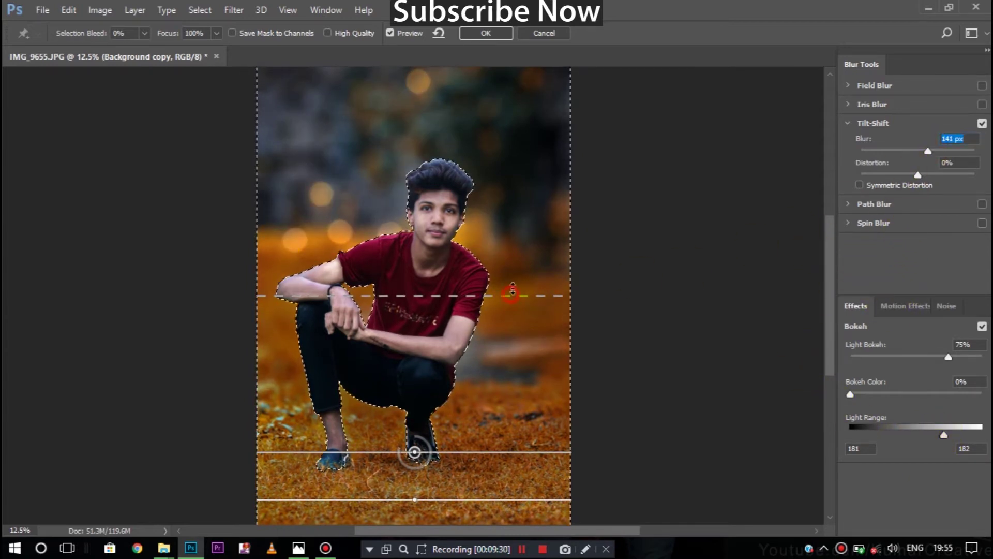
pyautogui.click(488, 33)
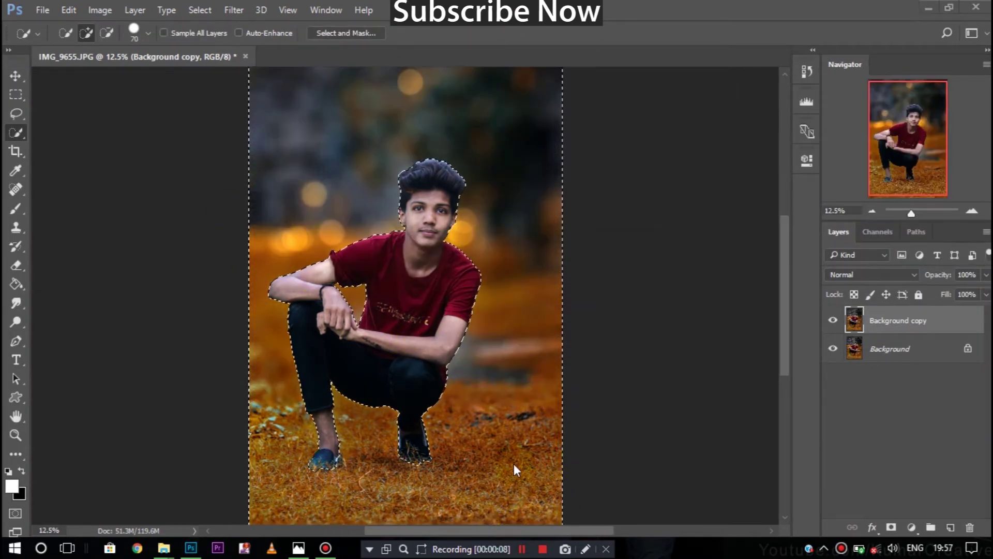
# Deselect and flatten the blurred copy into the Background layer
pyautogui.rightClick(428, 196)
pyautogui.click(456, 205)
pyautogui.rightClick(912, 335)
pyautogui.press('Escape')
pyautogui.rightClick(884, 326)
pyautogui.click(651, 261)
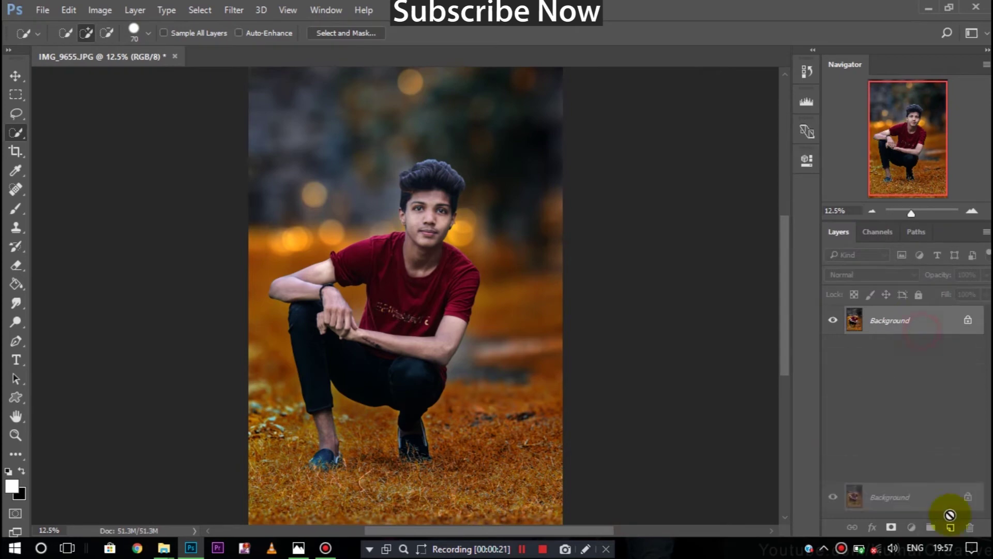
# Zoom in on the face and set up the Smudge tool at 104 px, 19% strength
pyautogui.hotkey('ctrl', '+')
pyautogui.scroll(2, 611, 191)
pyautogui.scroll(3, 611, 232)
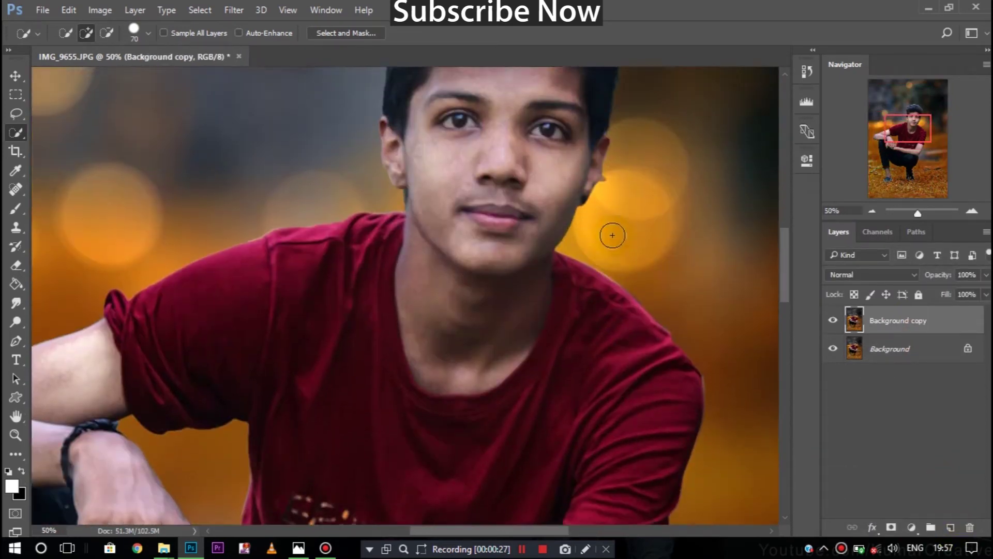
pyautogui.hotkey('ctrl', '+')
pyautogui.hotkey('ctrl', '+')
pyautogui.hotkey('ctrl', '+')
pyautogui.moveTo(445, 529); pyautogui.dragTo(491, 529)
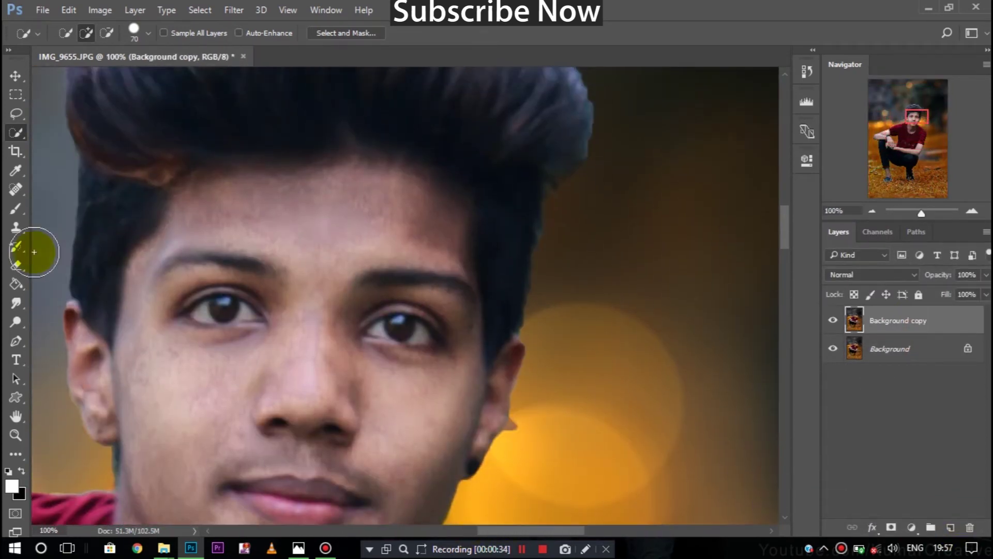
pyautogui.click(23, 299)
pyautogui.rightClick(317, 266)
pyautogui.click(237, 218)
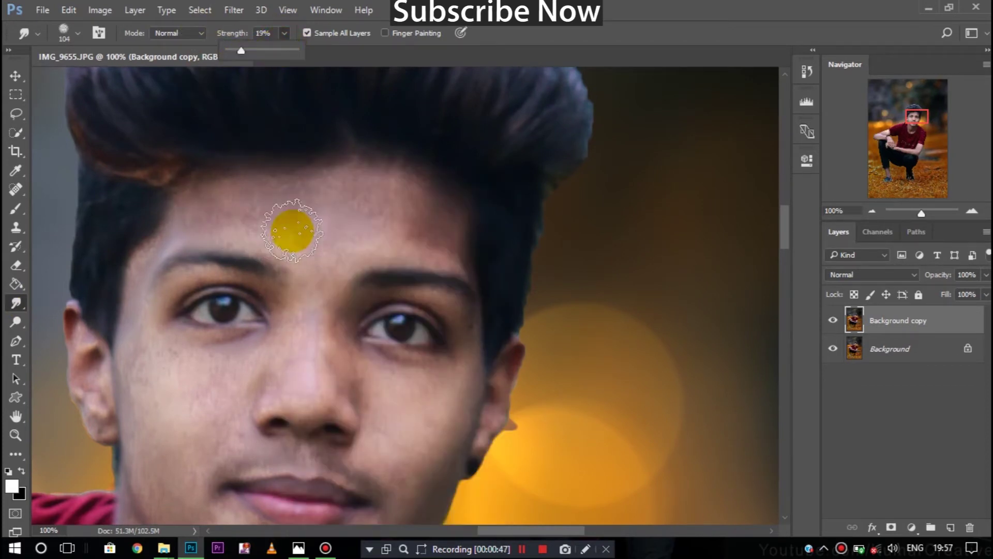
# Set the Smudge brush to 83 px and smooth the neck shadow
pyautogui.rightClick(309, 216)
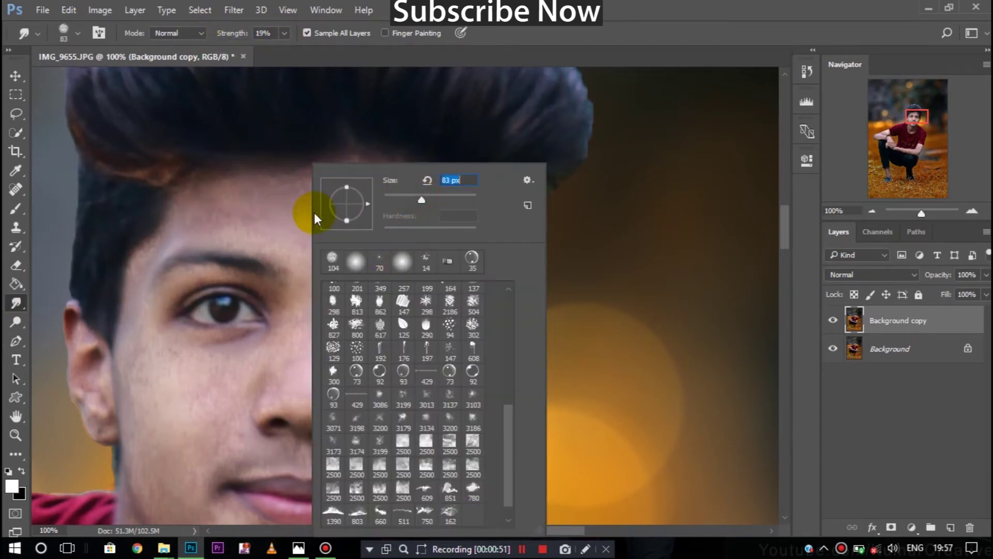
pyautogui.click(274, 213)
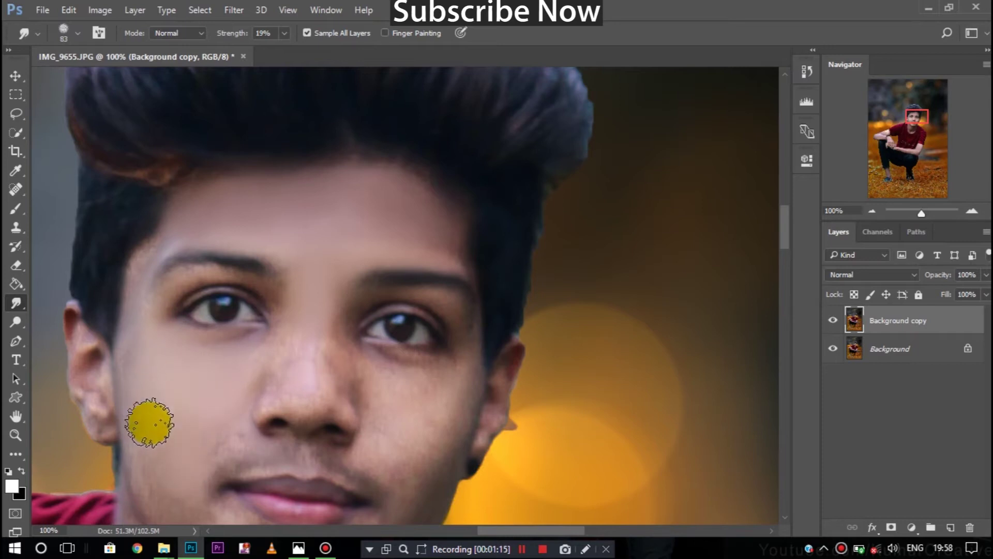
pyautogui.scroll(-3, 147, 355)
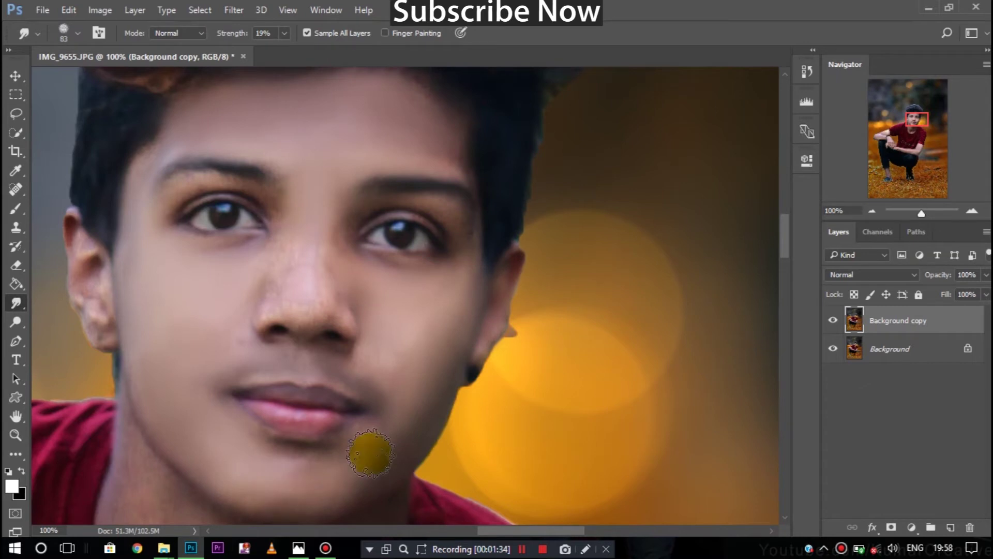
pyautogui.scroll(-2, 370, 452)
pyautogui.scroll(-2, 133, 395)
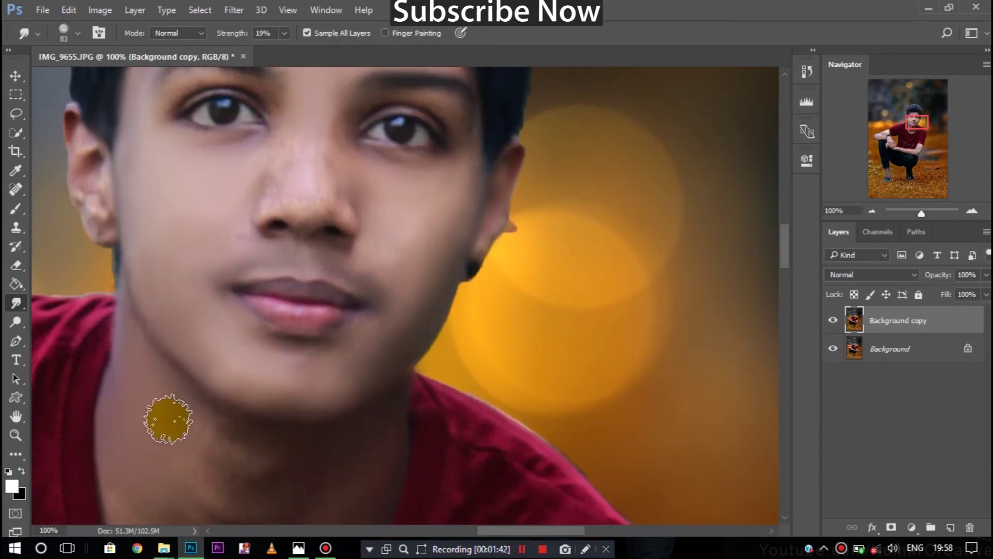
pyautogui.scroll(-1, 164, 440)
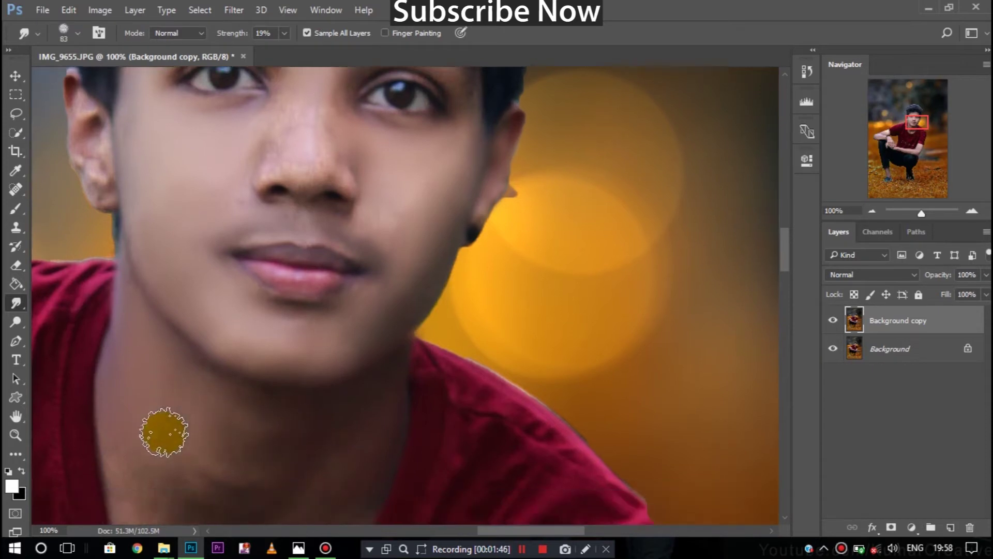
pyautogui.scroll(-2, 164, 432)
pyautogui.scroll(-1, 155, 485)
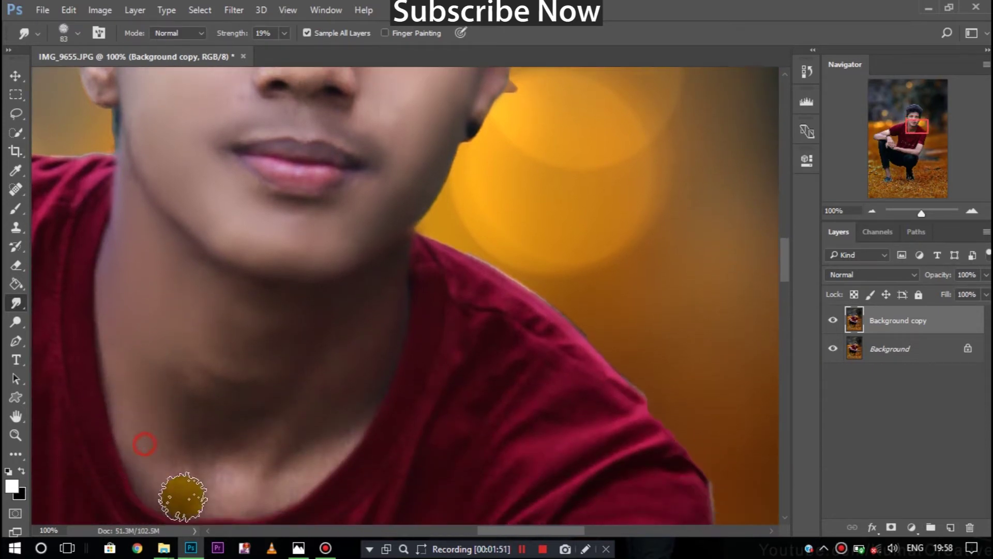
pyautogui.moveTo(230, 430); pyautogui.dragTo(181, 385)
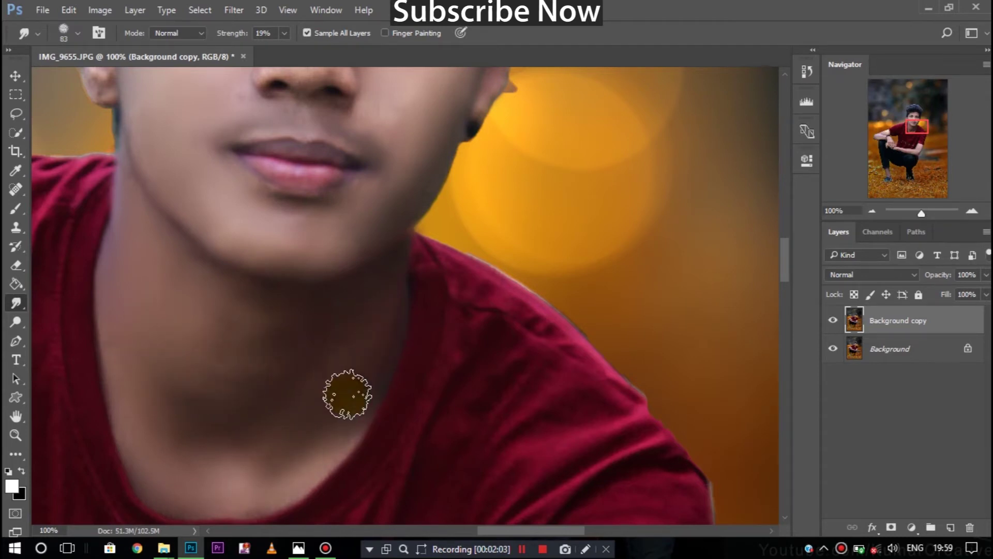
# Smudge the nose bridge, cheek and brow skin, then zoom out to the whole photo
pyautogui.scroll(2, 310, 233)
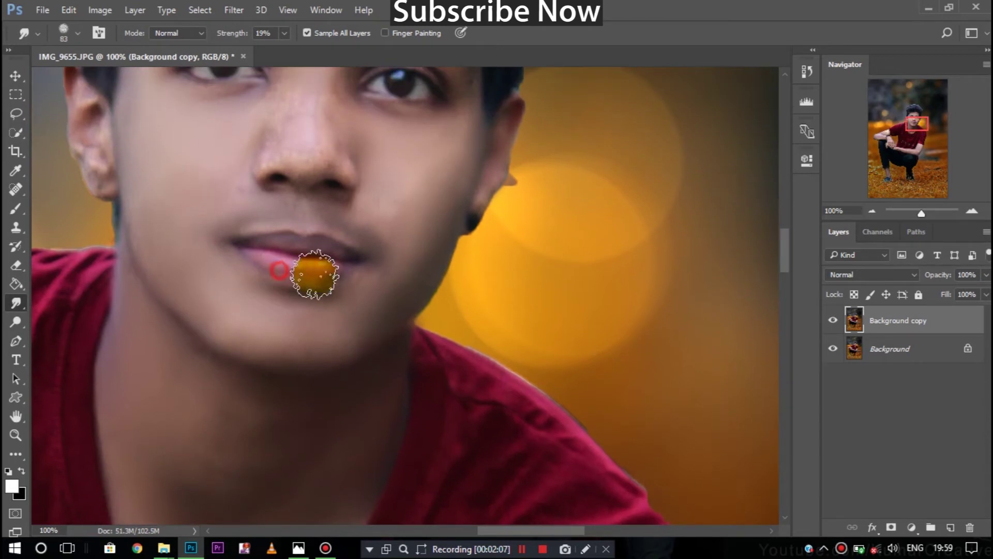
pyautogui.scroll(2, 336, 246)
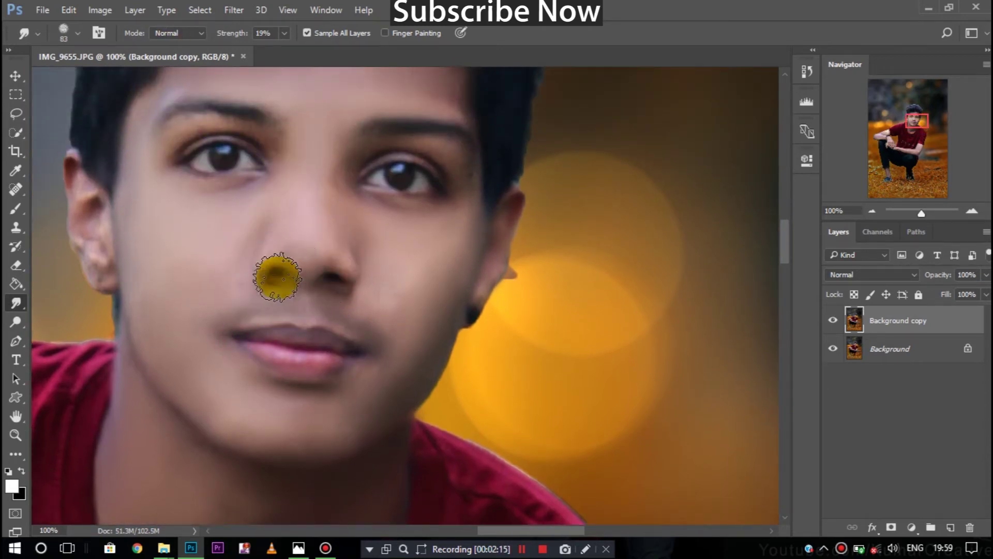
pyautogui.scroll(1, 336, 253)
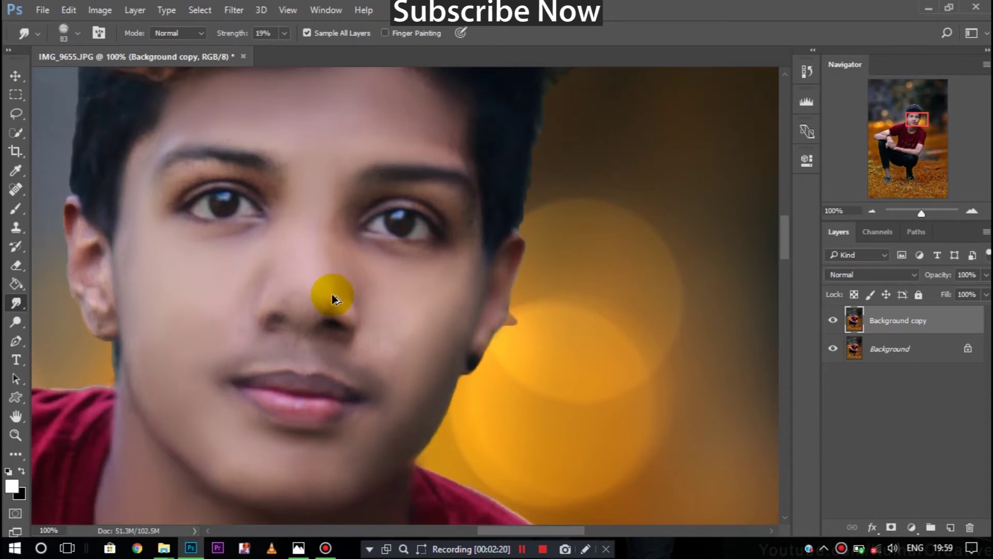
pyautogui.moveTo(298, 254); pyautogui.dragTo(296, 243)
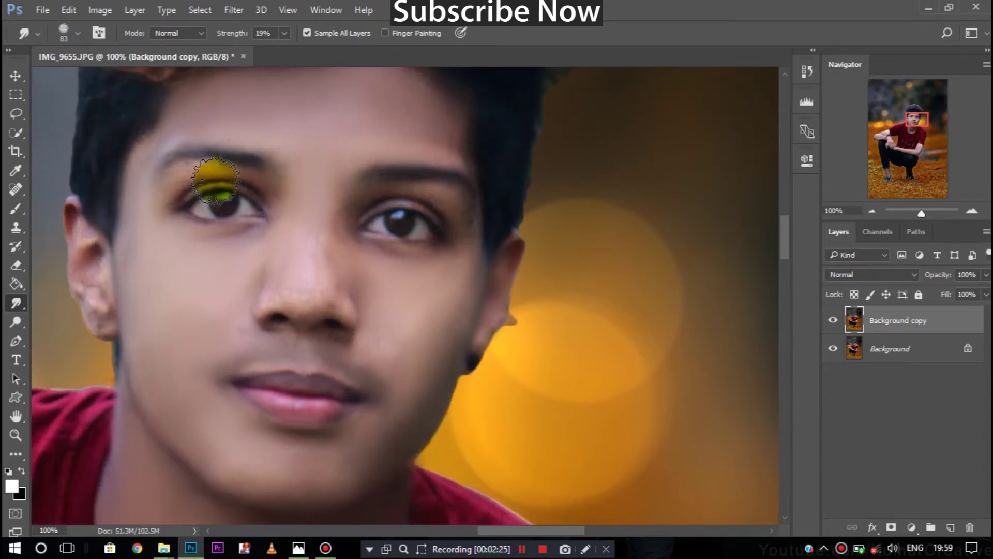
pyautogui.moveTo(494, 253); pyautogui.dragTo(507, 243)
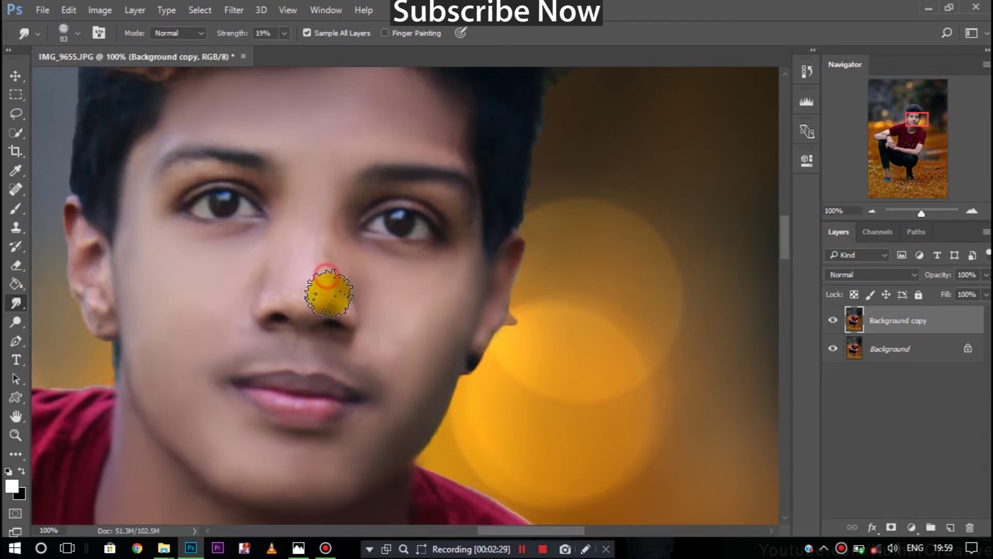
pyautogui.scroll(2, 362, 298)
pyautogui.moveTo(318, 290)
pyautogui.mouseDown()
pyautogui.moveTo(348, 290)
pyautogui.moveTo(275, 295)
pyautogui.mouseUp()
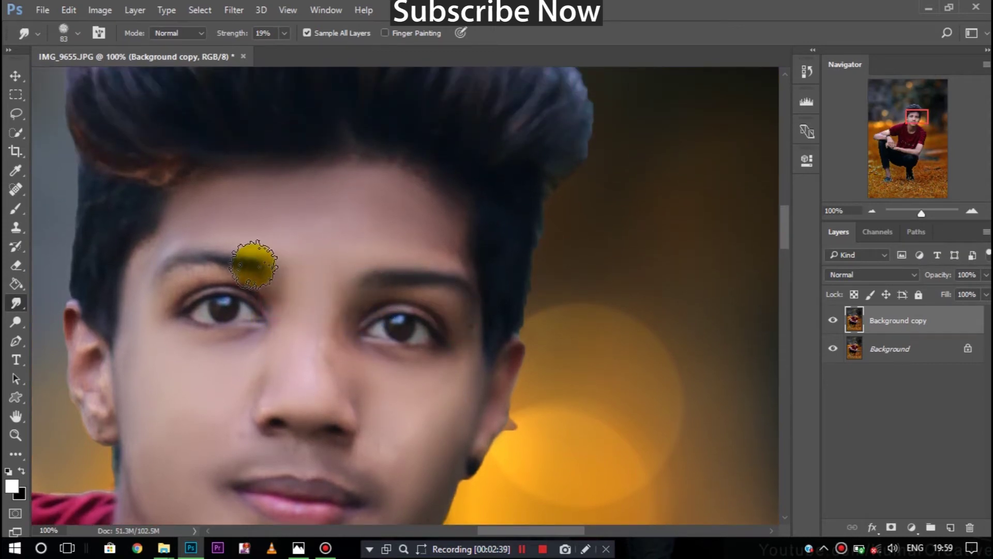
pyautogui.hotkey('ctrl', '-')
pyautogui.hotkey('ctrl', '-')
pyautogui.hotkey('ctrl', '-')
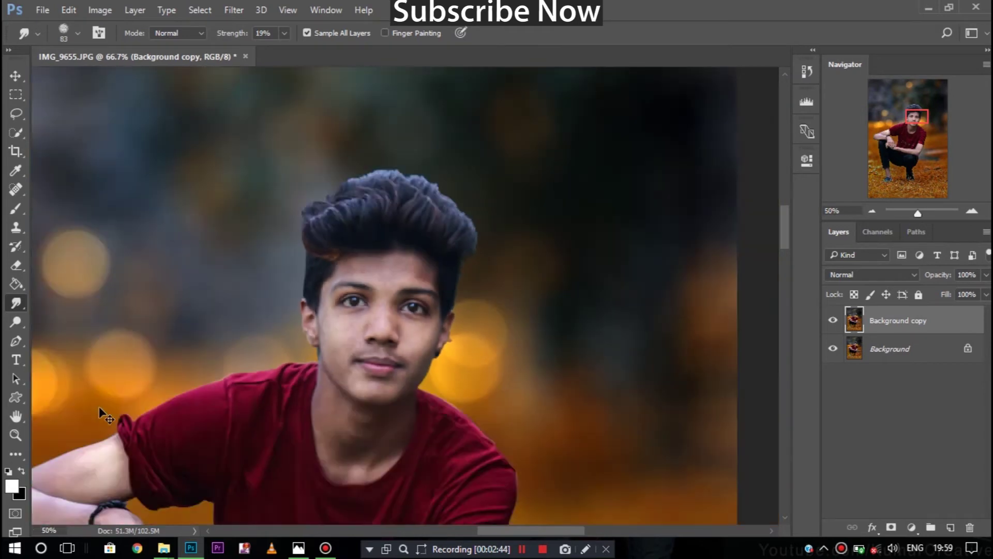
pyautogui.scroll(-3, 15, 336)
pyautogui.scroll(-3, 16, 331)
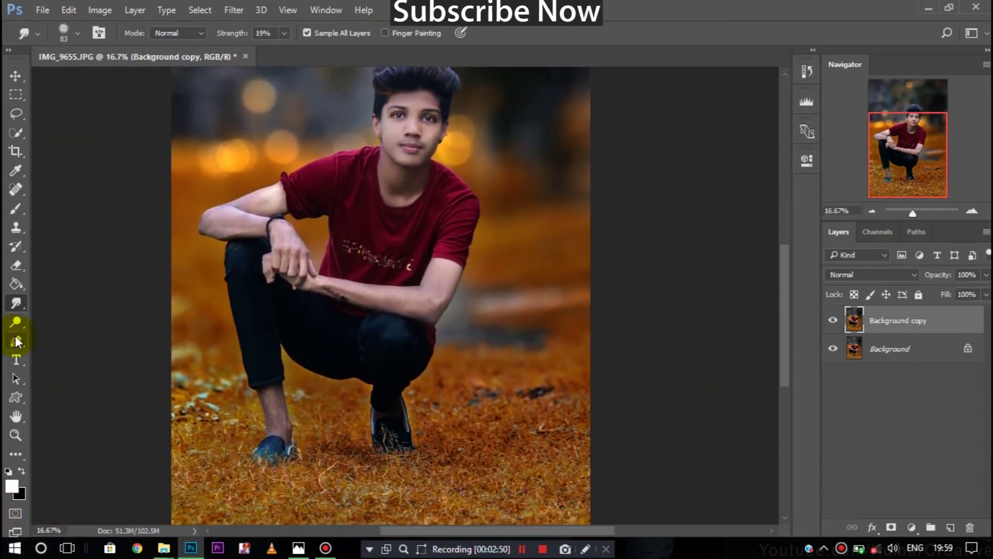
# Enlarge the Smudge brush to 114 px and smooth the forearm, finger and upper-arm skin
pyautogui.hotkey('ctrl', '+')
pyautogui.hotkey('ctrl', '+')
pyautogui.hotkey('ctrl', '+')
pyautogui.rightClick(396, 371)
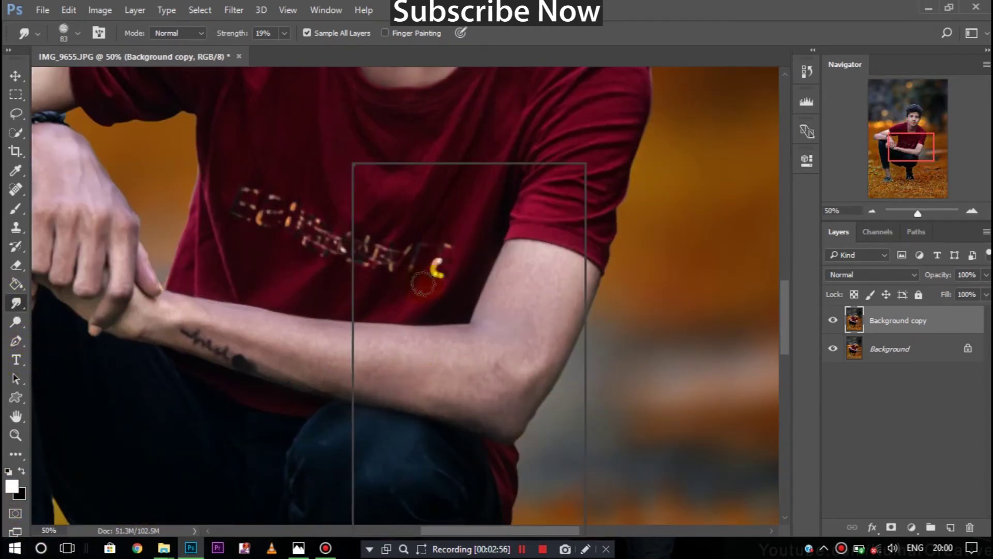
pyautogui.click(325, 356)
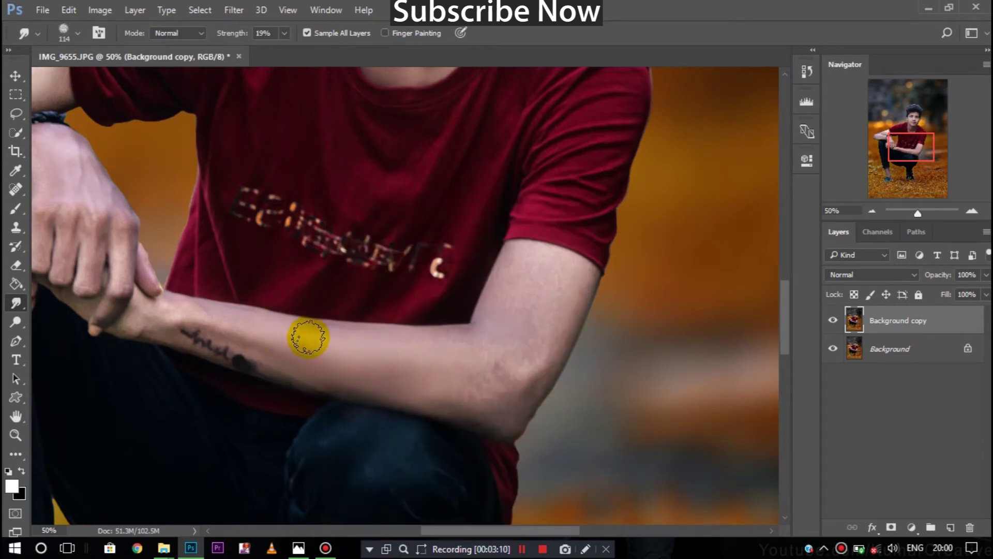
pyautogui.moveTo(294, 368); pyautogui.dragTo(268, 362)
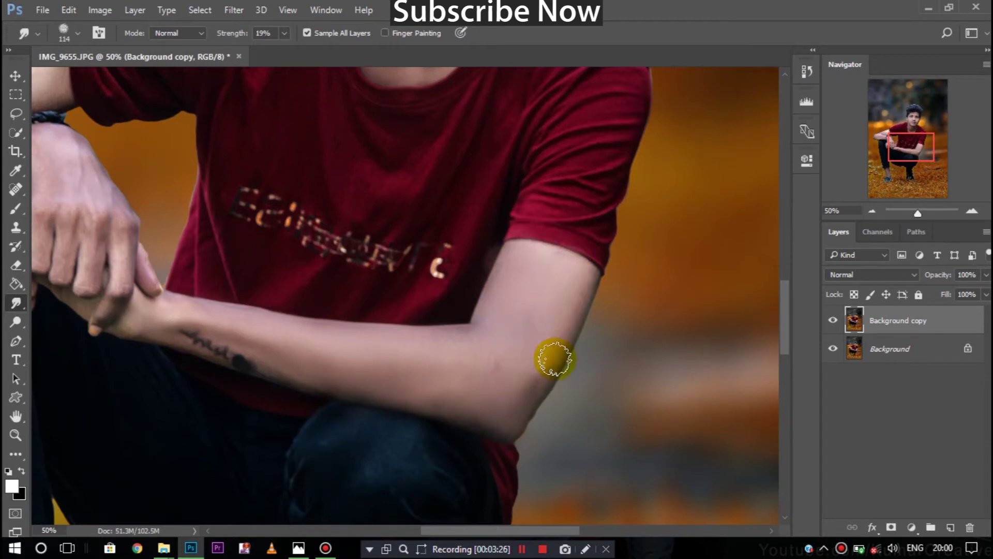
pyautogui.scroll(3, 512, 388)
pyautogui.hscroll(-8, 445, 428)
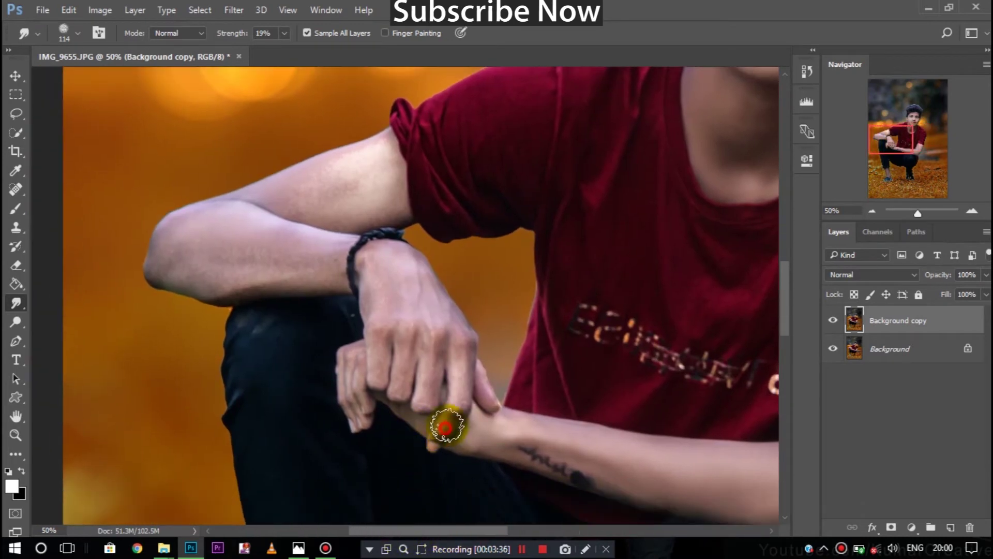
pyautogui.moveTo(462, 359)
pyautogui.mouseDown()
pyautogui.moveTo(431, 389)
pyautogui.moveTo(399, 344)
pyautogui.moveTo(355, 366)
pyautogui.moveTo(415, 290)
pyautogui.moveTo(450, 324)
pyautogui.moveTo(312, 268)
pyautogui.mouseUp()
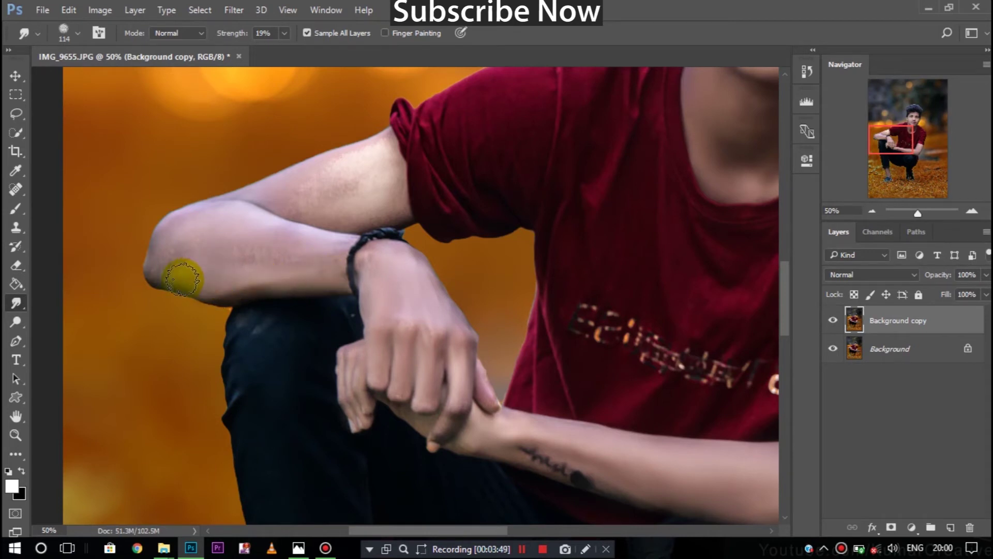
pyautogui.moveTo(172, 251)
pyautogui.mouseDown()
pyautogui.moveTo(215, 243)
pyautogui.moveTo(289, 255)
pyautogui.moveTo(249, 226)
pyautogui.moveTo(304, 188)
pyautogui.moveTo(344, 173)
pyautogui.moveTo(373, 178)
pyautogui.moveTo(359, 201)
pyautogui.moveTo(392, 191)
pyautogui.mouseUp()
pyautogui.moveTo(332, 222)
pyautogui.mouseDown()
pyautogui.moveTo(313, 206)
pyautogui.moveTo(284, 264)
pyautogui.moveTo(182, 248)
pyautogui.moveTo(392, 260)
pyautogui.moveTo(412, 272)
pyautogui.moveTo(283, 189)
pyautogui.moveTo(386, 200)
pyautogui.mouseUp()
# Dismiss the antivirus notification, Merge Visible, and duplicate the merged layer with Ctrl+J
pyautogui.scroll(-1, 395, 199)
pyautogui.scroll(-3, 263, 254)
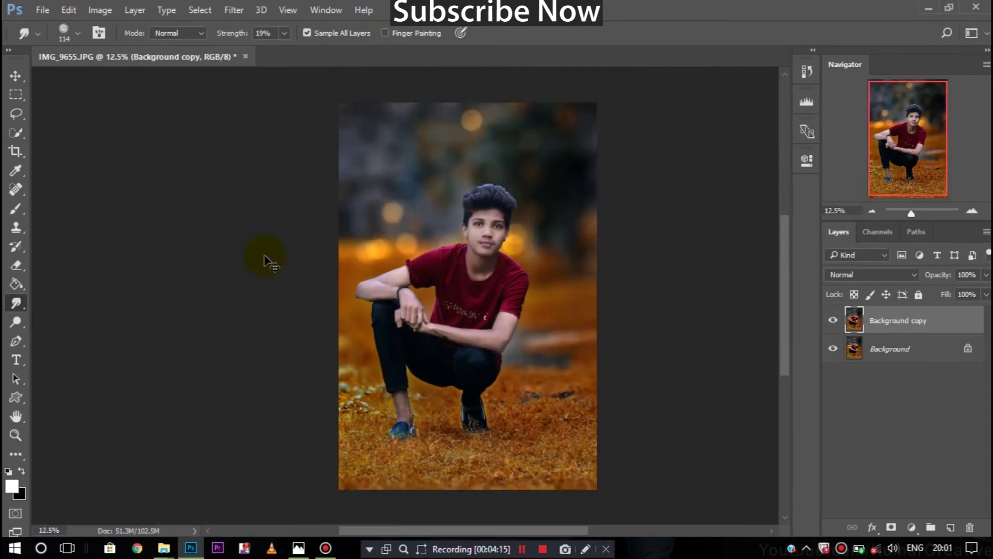
pyautogui.scroll(2, 262, 258)
pyautogui.scroll(-1, 347, 368)
pyautogui.click(954, 471)
pyautogui.scroll(-2, 261, 443)
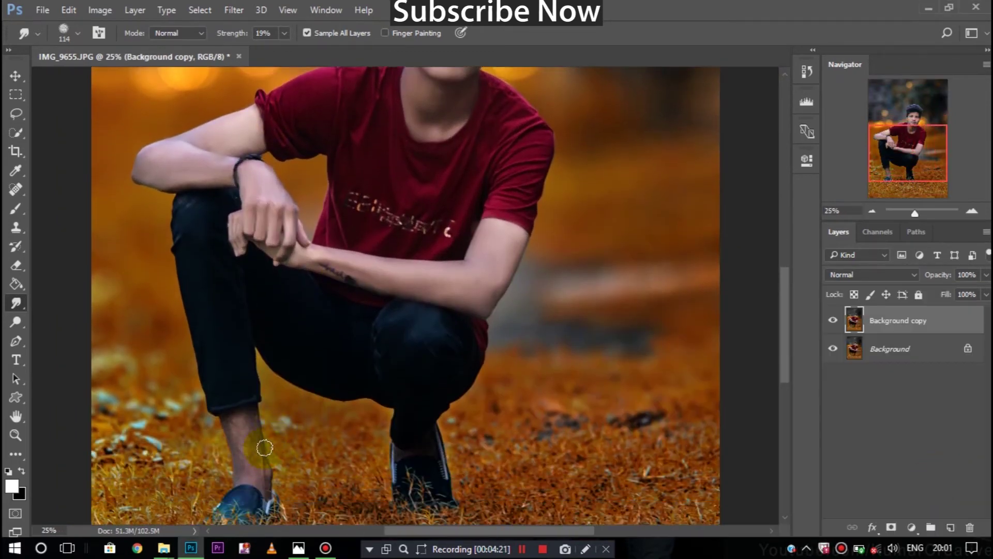
pyautogui.scroll(-1, 239, 392)
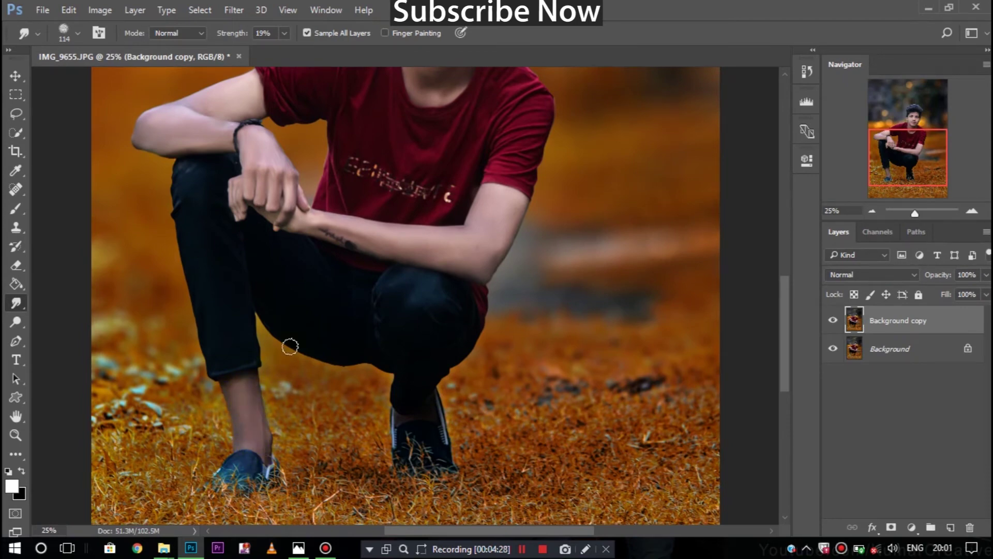
pyautogui.scroll(3, 291, 346)
pyautogui.scroll(-1, 310, 310)
pyautogui.scroll(-1, 362, 284)
pyautogui.scroll(2, 509, 232)
pyautogui.scroll(2, 510, 232)
pyautogui.scroll(1, 536, 331)
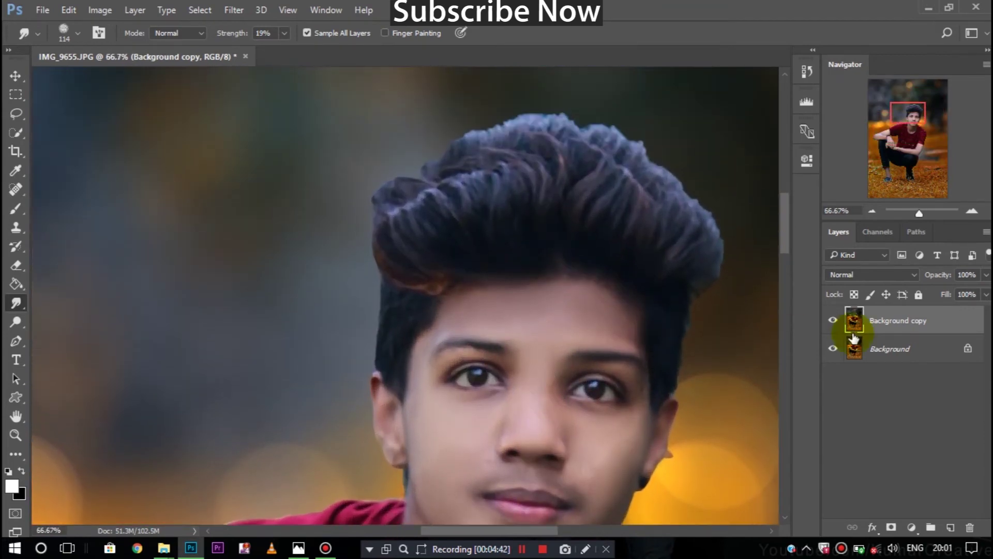
pyautogui.rightClick(854, 336)
pyautogui.click(600, 502)
pyautogui.hotkey('ctrl', 'j')
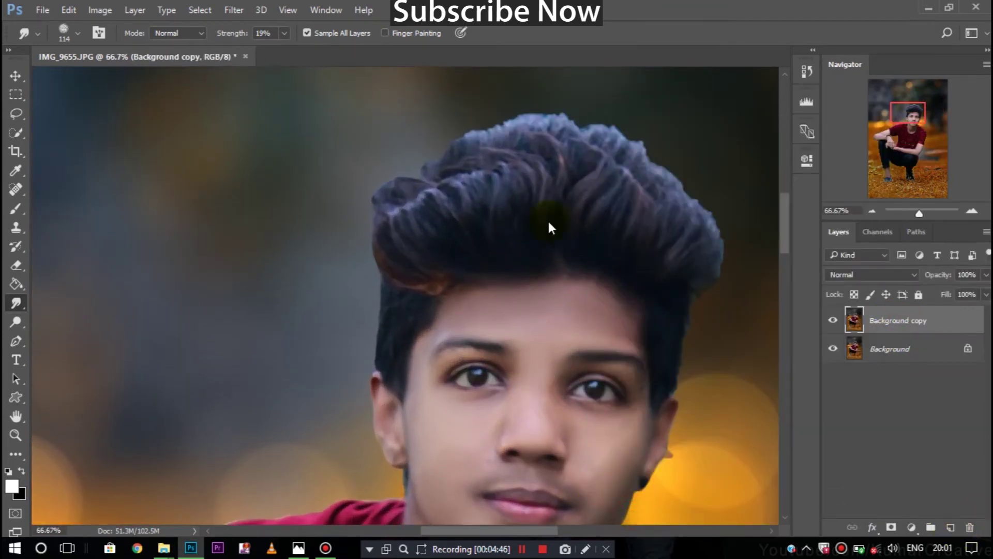
# Choose a 53 px Smudge brush preset and raise Strength to 68%
pyautogui.rightClick(398, 362)
pyautogui.scroll(-1, 406, 414)
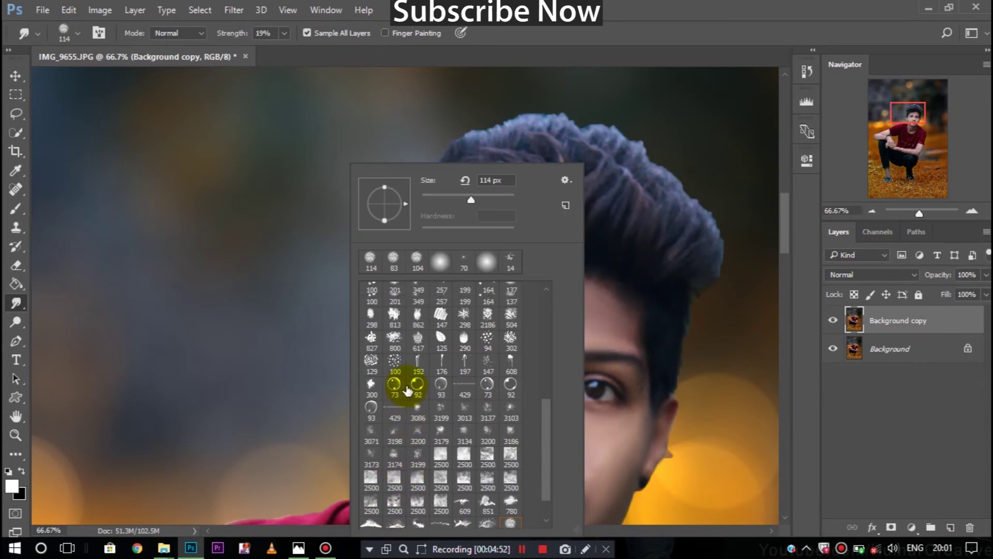
pyautogui.doubleClick(489, 306)
pyautogui.rightClick(595, 284)
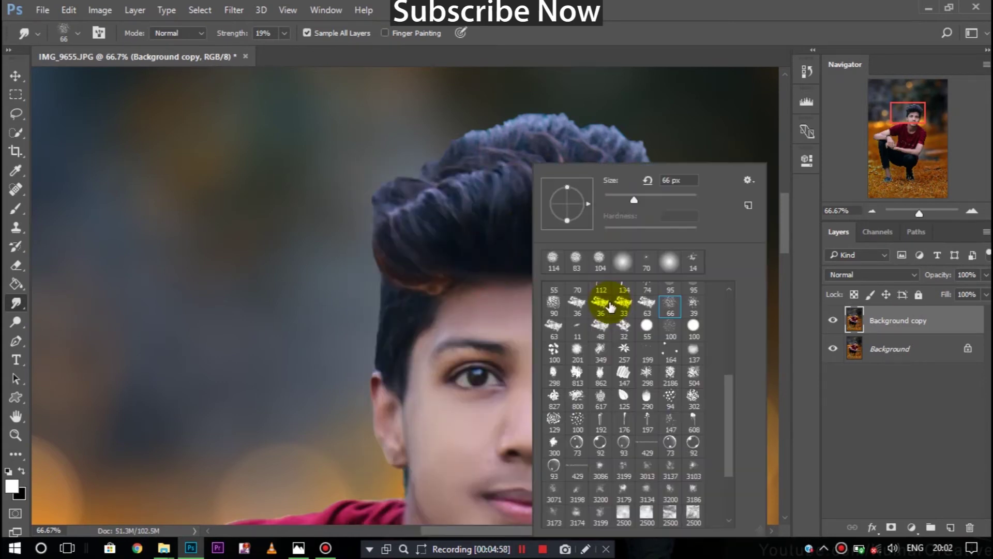
pyautogui.moveTo(636, 202); pyautogui.dragTo(643, 200)
pyautogui.doubleClick(648, 349)
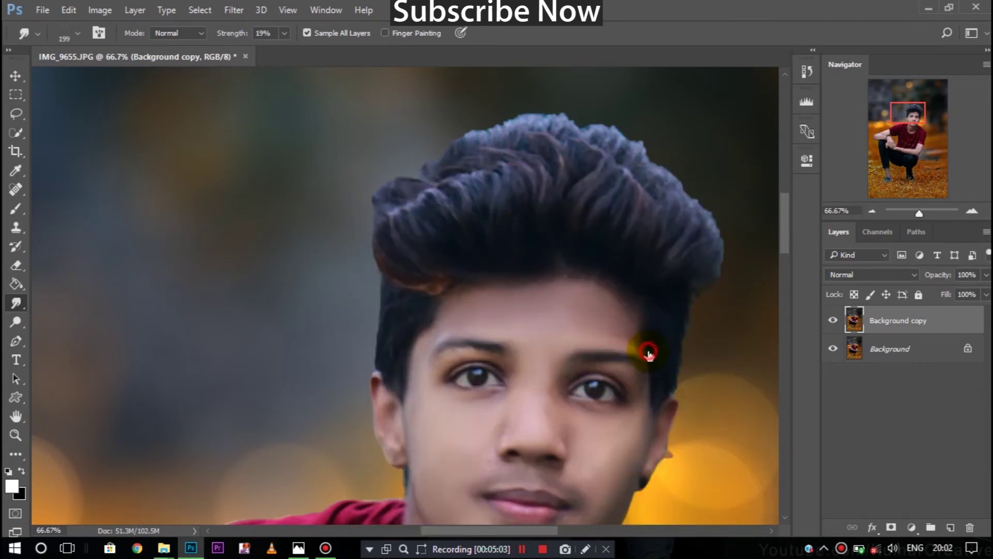
pyautogui.rightClick(569, 223)
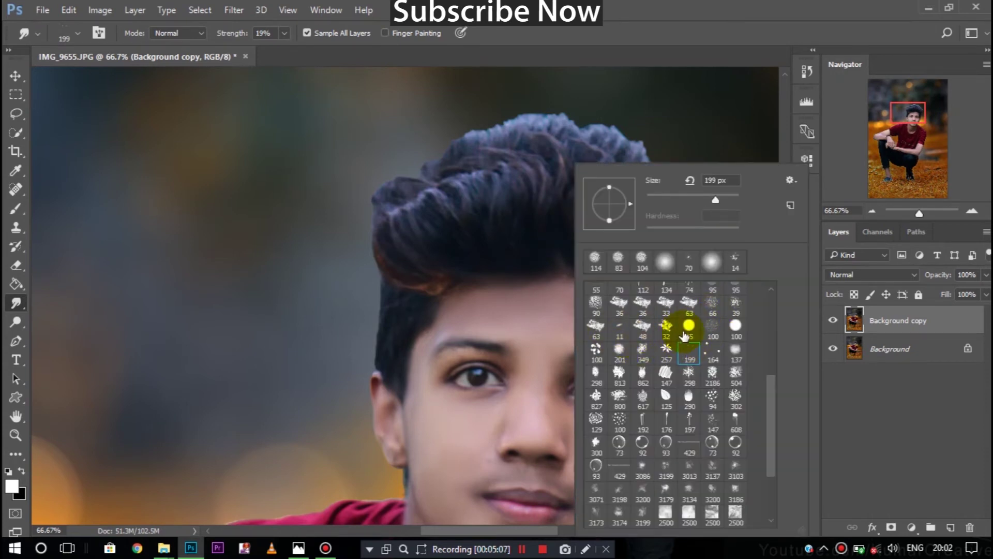
pyautogui.scroll(1, 717, 326)
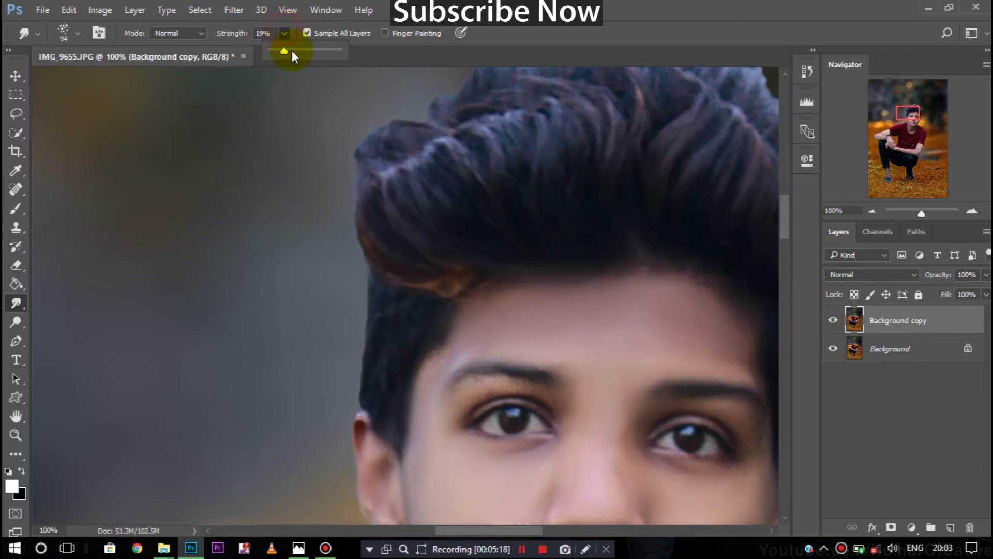
pyautogui.moveTo(413, 223); pyautogui.dragTo(406, 247)
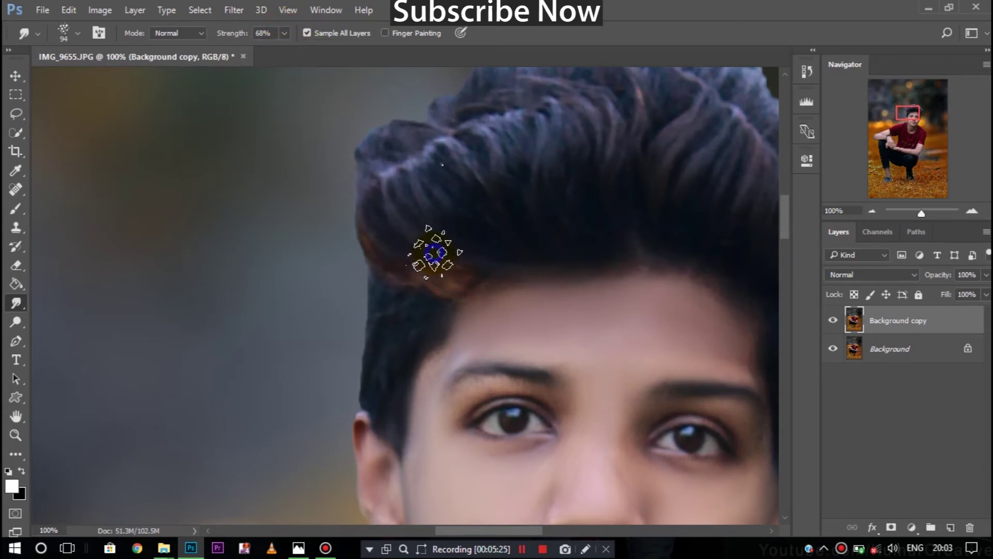
pyautogui.rightClick(529, 212)
pyautogui.click(418, 243)
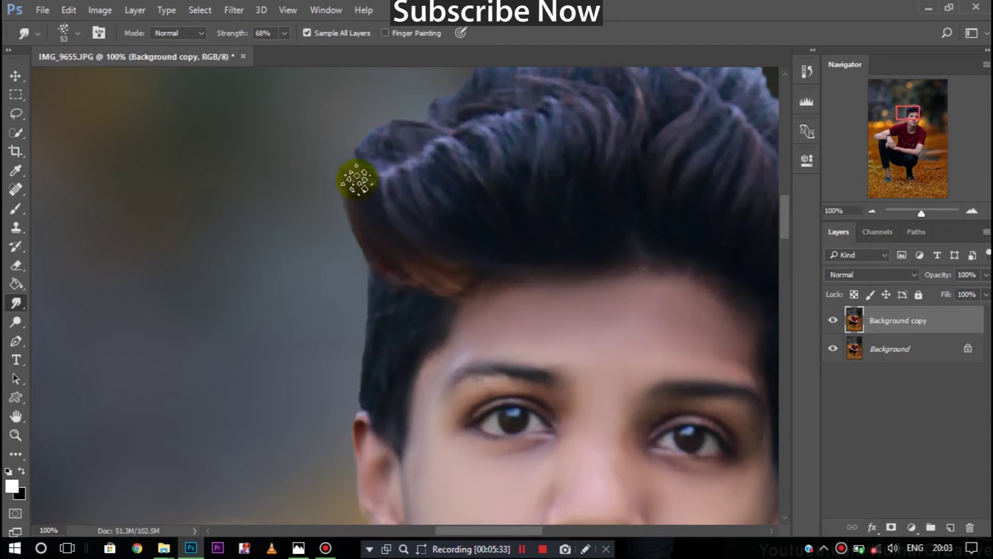
# Pull the upper-left and crown hair upward into pointed tufts, with Strength raised to 77%
pyautogui.moveTo(390, 180)
pyautogui.mouseDown()
pyautogui.moveTo(401, 204)
pyautogui.moveTo(359, 133)
pyautogui.moveTo(343, 158)
pyautogui.mouseUp()
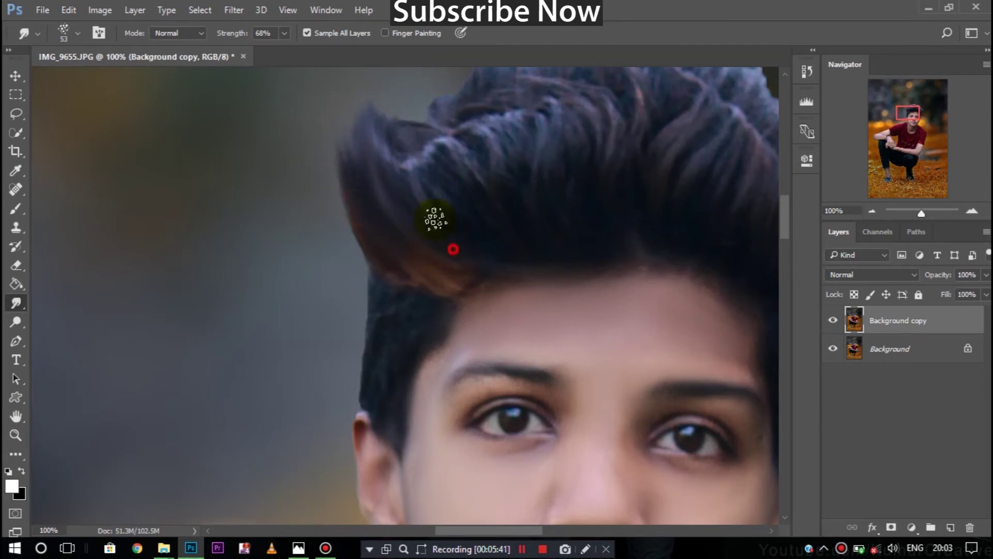
pyautogui.moveTo(436, 222); pyautogui.dragTo(414, 95)
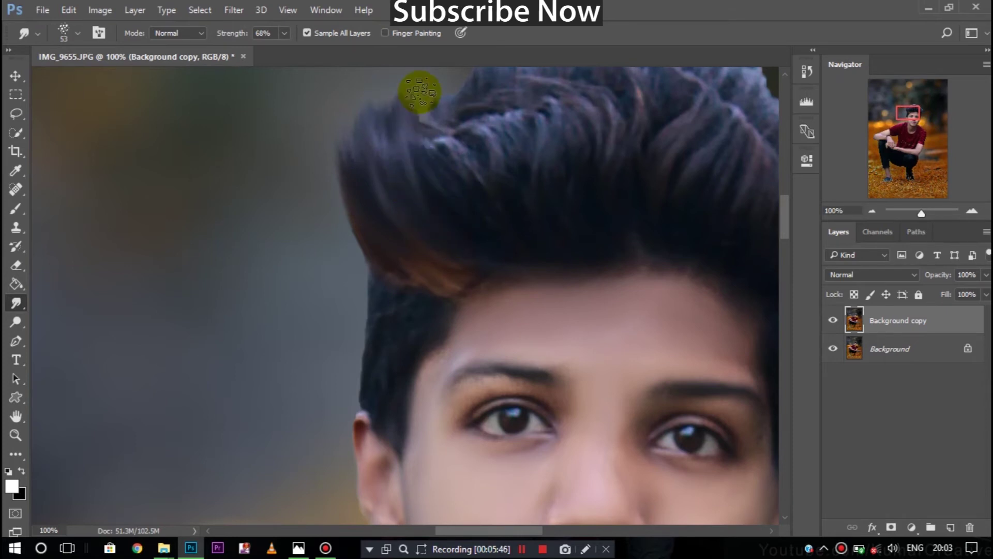
pyautogui.moveTo(436, 142); pyautogui.dragTo(443, 88)
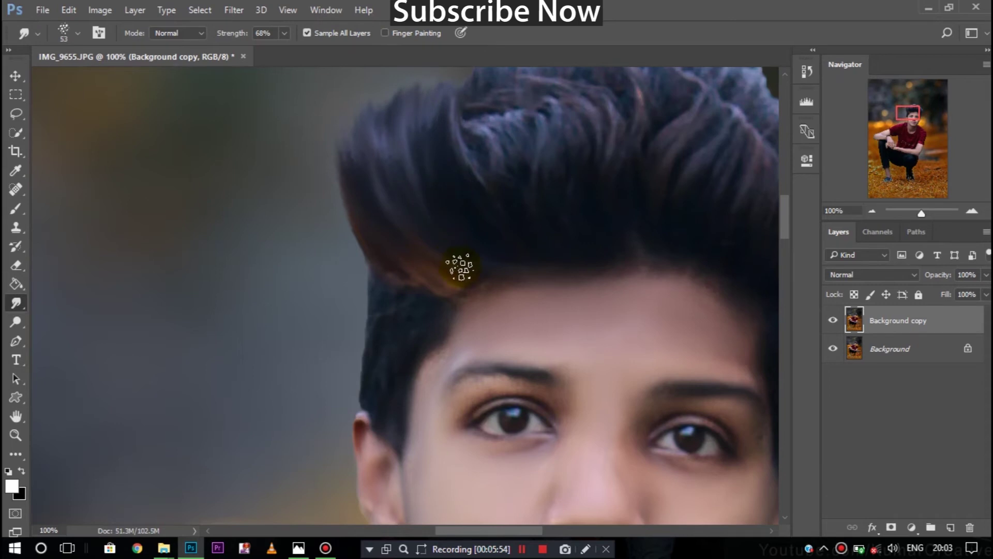
pyautogui.moveTo(450, 266); pyautogui.dragTo(321, 348)
pyautogui.moveTo(284, 251); pyautogui.dragTo(321, 240)
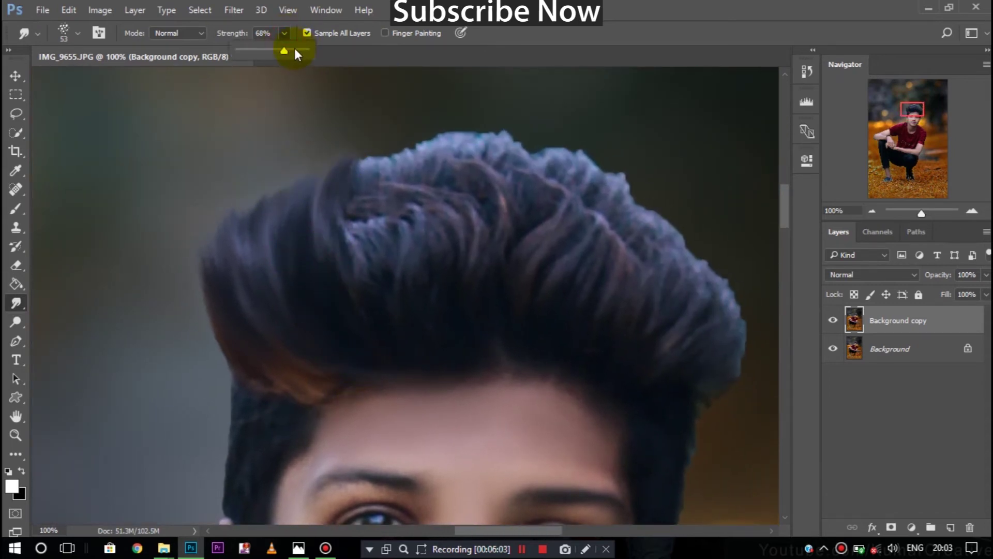
pyautogui.moveTo(355, 274); pyautogui.dragTo(359, 164)
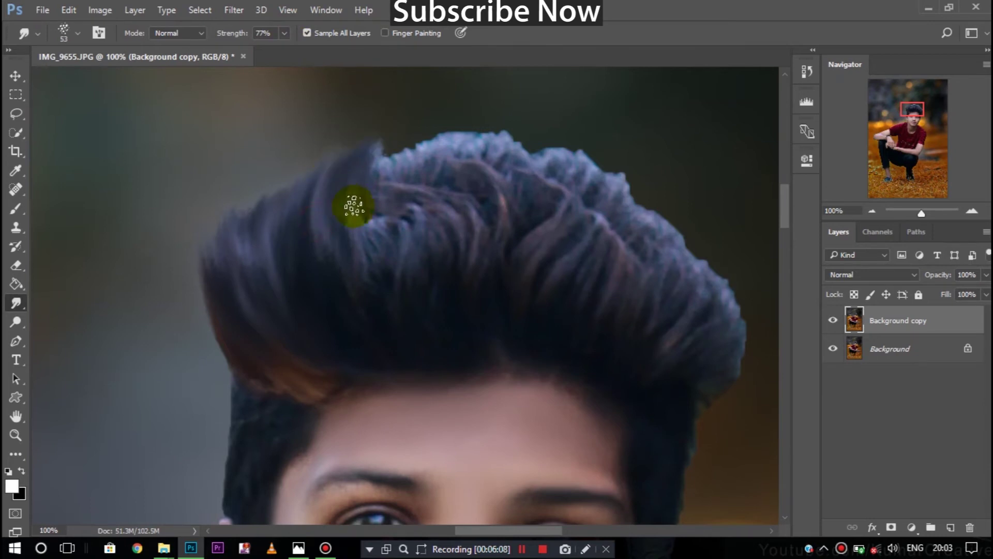
pyautogui.moveTo(394, 206)
pyautogui.mouseDown()
pyautogui.moveTo(411, 167)
pyautogui.moveTo(461, 121)
pyautogui.mouseUp()
pyautogui.moveTo(417, 173); pyautogui.dragTo(471, 117)
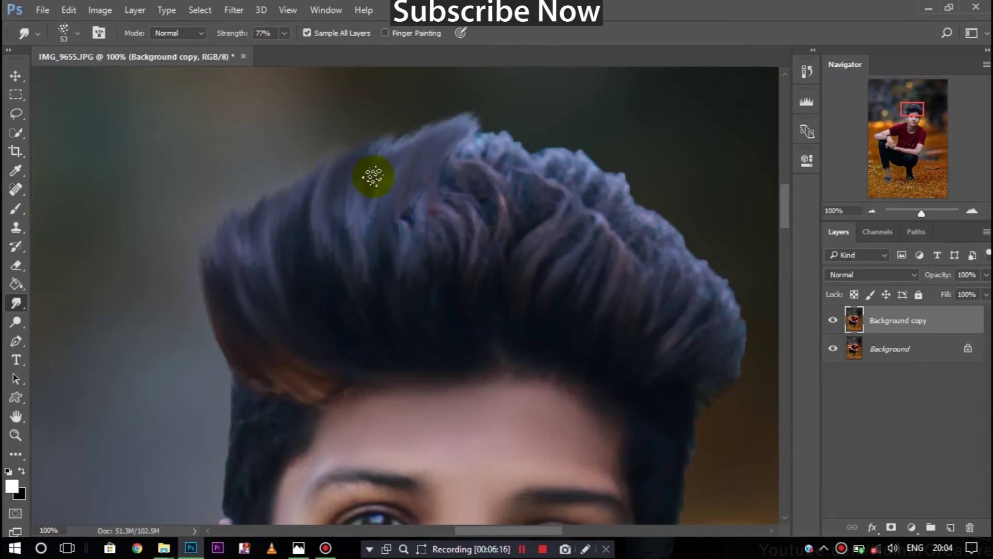
pyautogui.moveTo(377, 173); pyautogui.dragTo(440, 116)
pyautogui.moveTo(422, 243); pyautogui.dragTo(476, 137)
pyautogui.moveTo(410, 272)
pyautogui.mouseDown()
pyautogui.moveTo(440, 155)
pyautogui.moveTo(523, 139)
pyautogui.mouseUp()
# Stretch the hair's right side upward and outward into new spikes
pyautogui.moveTo(462, 231)
pyautogui.mouseDown()
pyautogui.moveTo(570, 133)
pyautogui.moveTo(541, 131)
pyautogui.mouseUp()
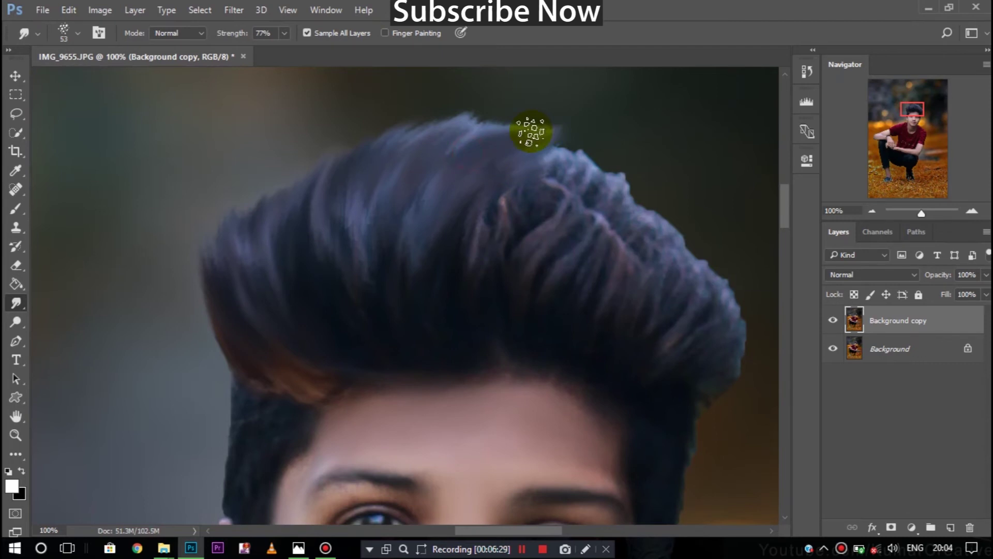
pyautogui.moveTo(584, 162); pyautogui.dragTo(594, 144)
pyautogui.moveTo(486, 228); pyautogui.dragTo(559, 160)
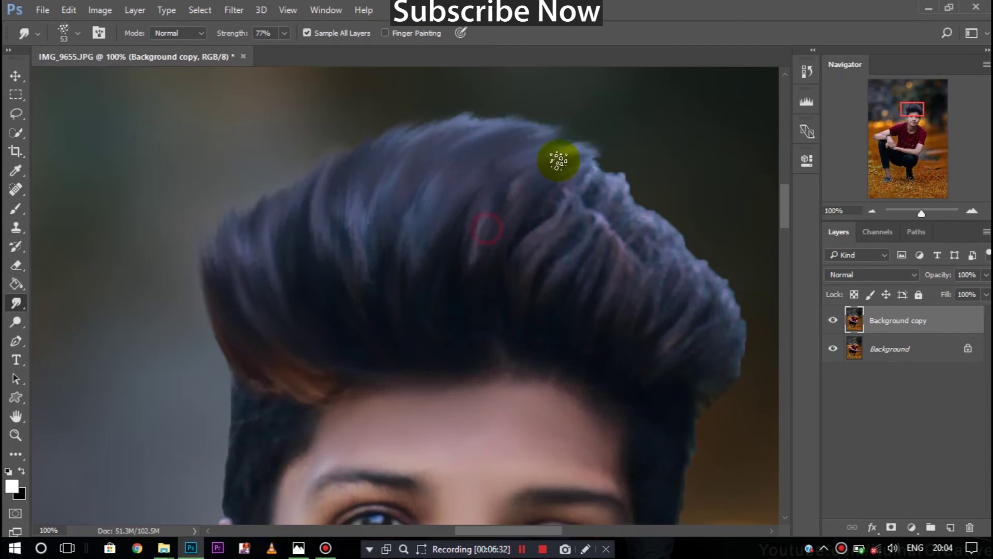
pyautogui.moveTo(520, 279); pyautogui.dragTo(632, 167)
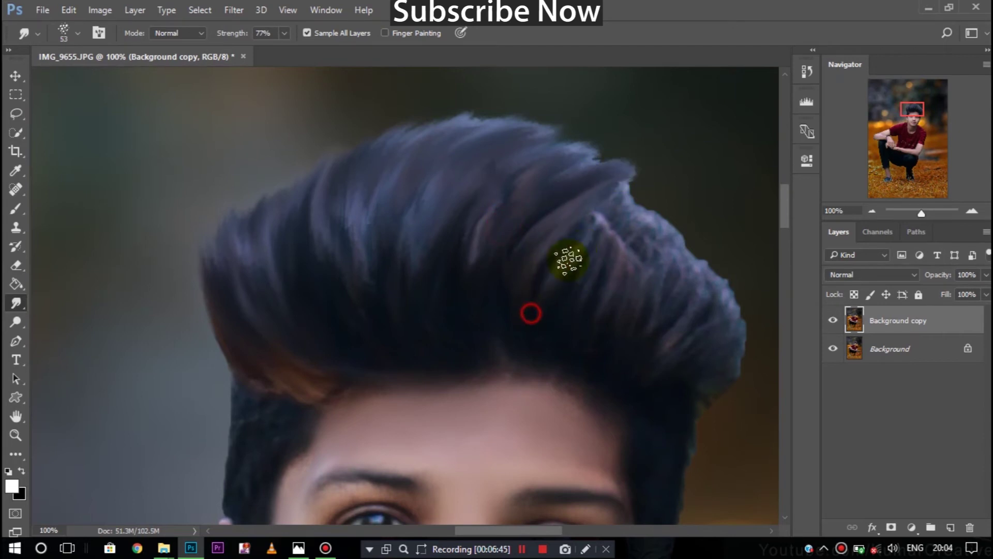
pyautogui.moveTo(568, 259); pyautogui.dragTo(649, 193)
pyautogui.moveTo(565, 305)
pyautogui.mouseDown()
pyautogui.moveTo(629, 235)
pyautogui.moveTo(636, 248)
pyautogui.mouseUp()
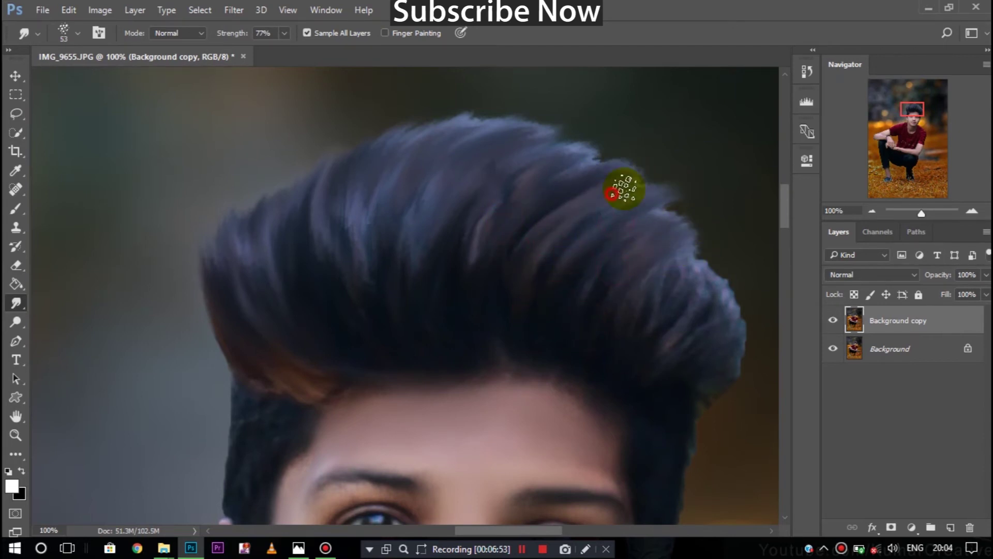
pyautogui.moveTo(613, 166); pyautogui.dragTo(681, 259)
pyautogui.moveTo(679, 317); pyautogui.dragTo(739, 252)
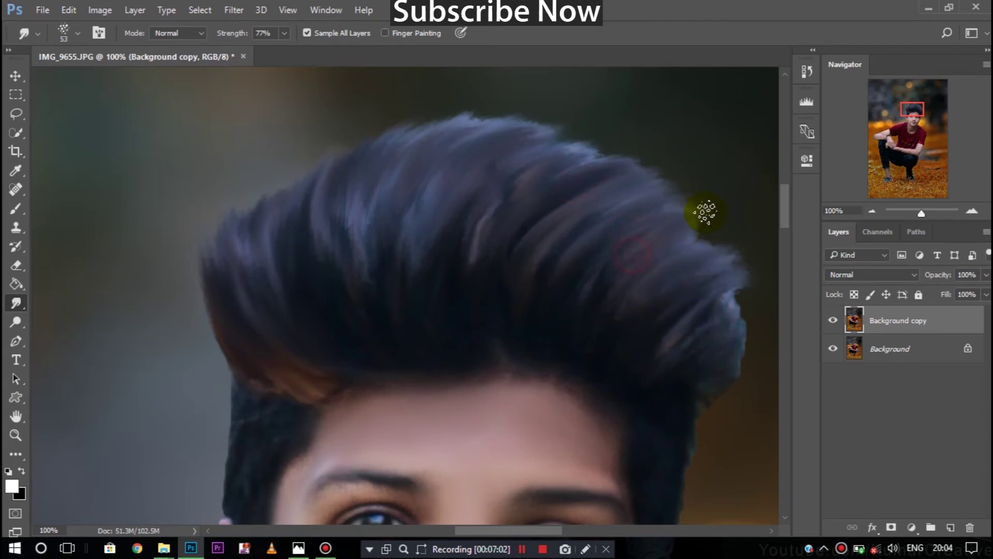
# Smooth the strands along the hair's top edge and zoom out to check the result
pyautogui.scroll(-1, 705, 212)
pyautogui.moveTo(677, 290); pyautogui.dragTo(740, 256)
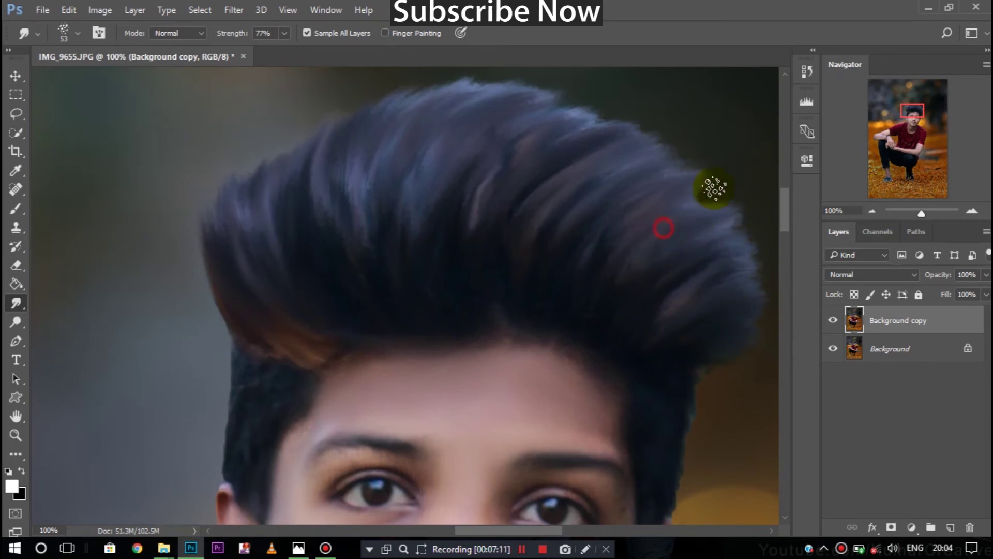
pyautogui.moveTo(714, 160); pyautogui.dragTo(626, 154)
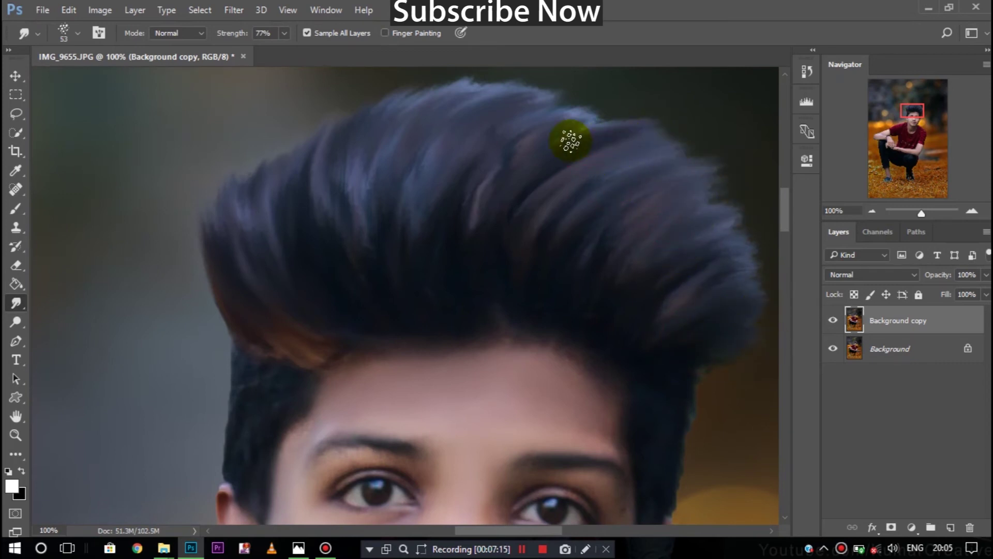
pyautogui.scroll(1, 486, 141)
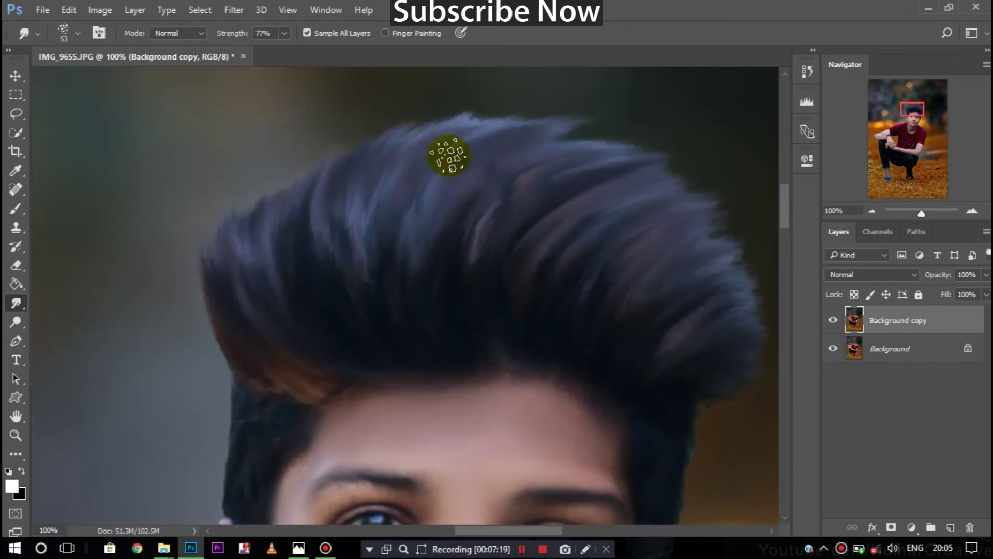
pyautogui.moveTo(555, 107); pyautogui.dragTo(374, 112)
pyautogui.scroll(-1, 393, 155)
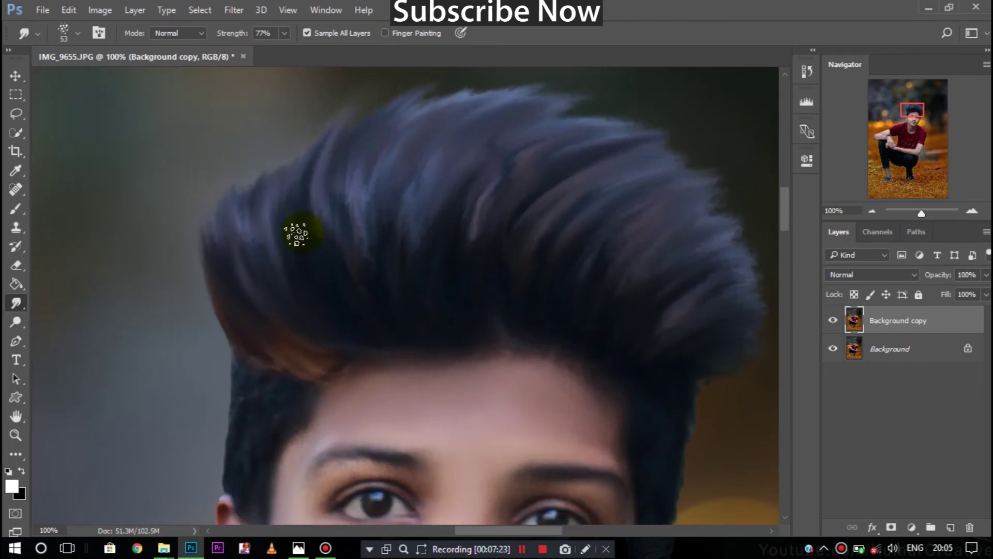
pyautogui.scroll(-4, 310, 155)
pyautogui.hotkey('ctrl', '-')
pyautogui.scroll(-2, 493, 314)
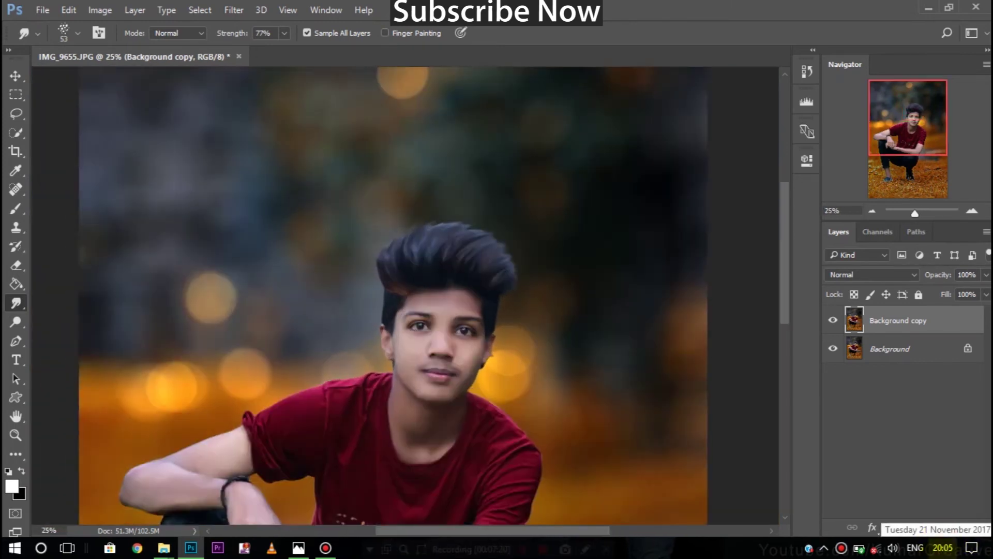
# Switch the Smudge tool to a 58 px brush preset for the temple hair
pyautogui.scroll(1, 492, 314)
pyautogui.scroll(2, 492, 314)
pyautogui.rightClick(493, 314)
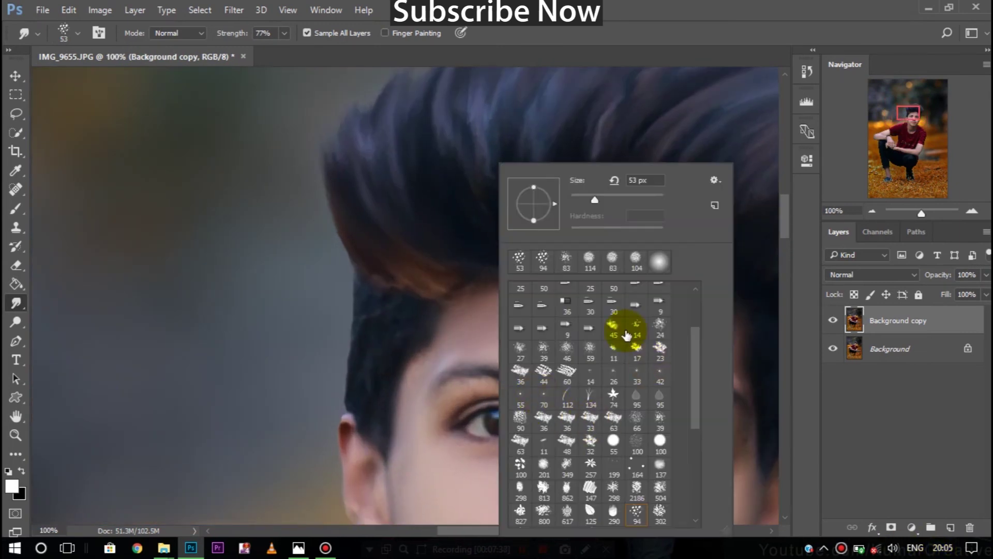
pyautogui.doubleClick(640, 402)
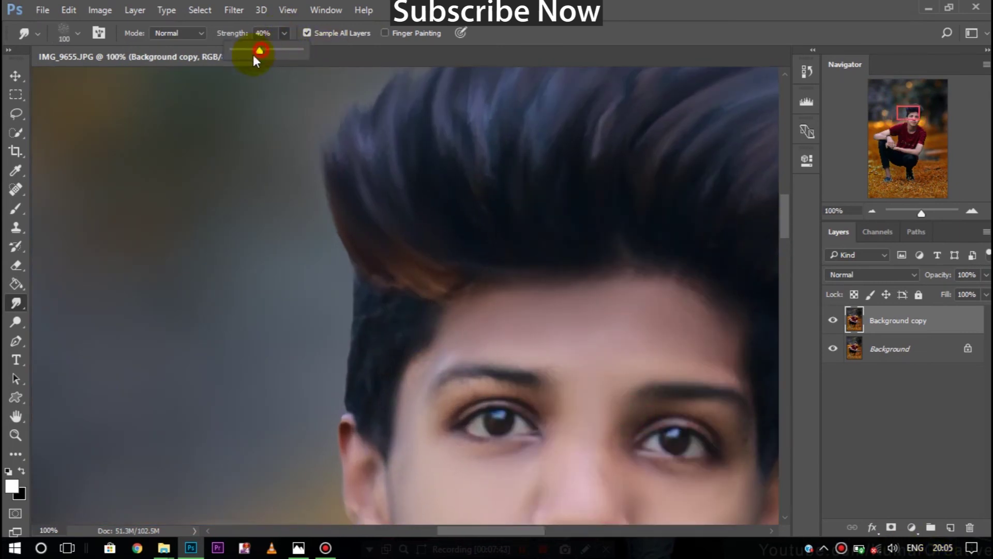
pyautogui.rightClick(477, 258)
pyautogui.click(377, 308)
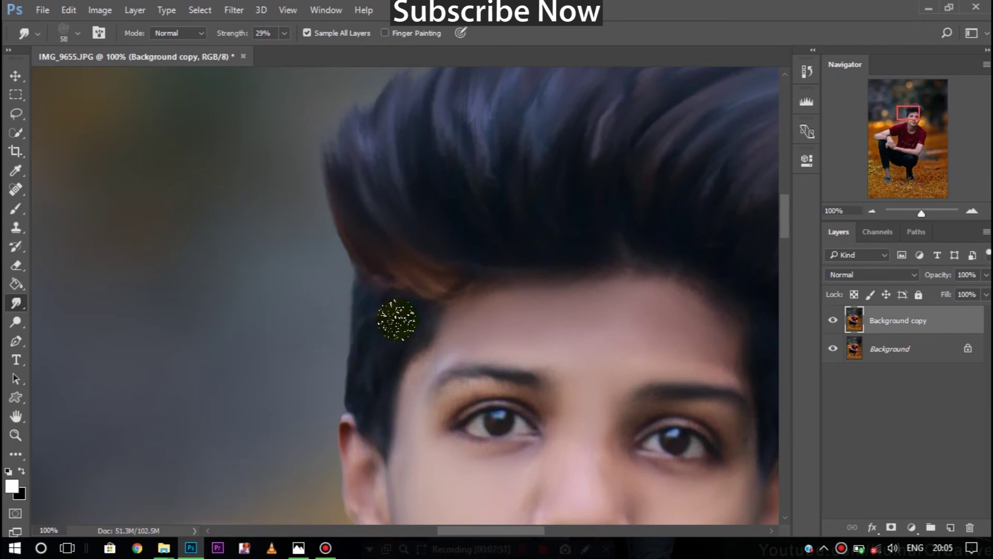
# Flatten the image and duplicate Background into a new Background copy layer
pyautogui.hscroll(5, 465, 518)
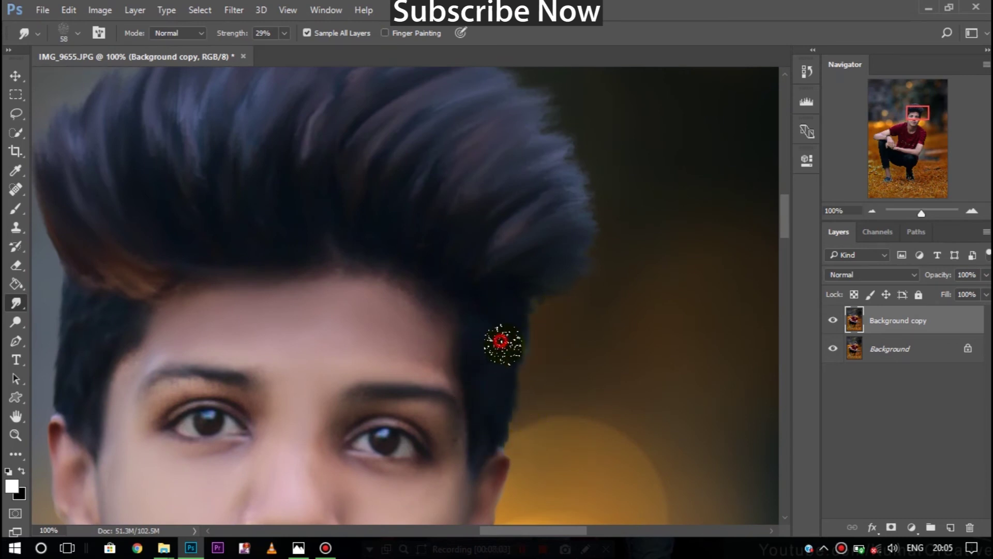
pyautogui.scroll(-3, 552, 389)
pyautogui.scroll(-3, 551, 389)
pyautogui.rightClick(888, 319)
pyautogui.click(642, 525)
pyautogui.moveTo(890, 320); pyautogui.dragTo(950, 527)
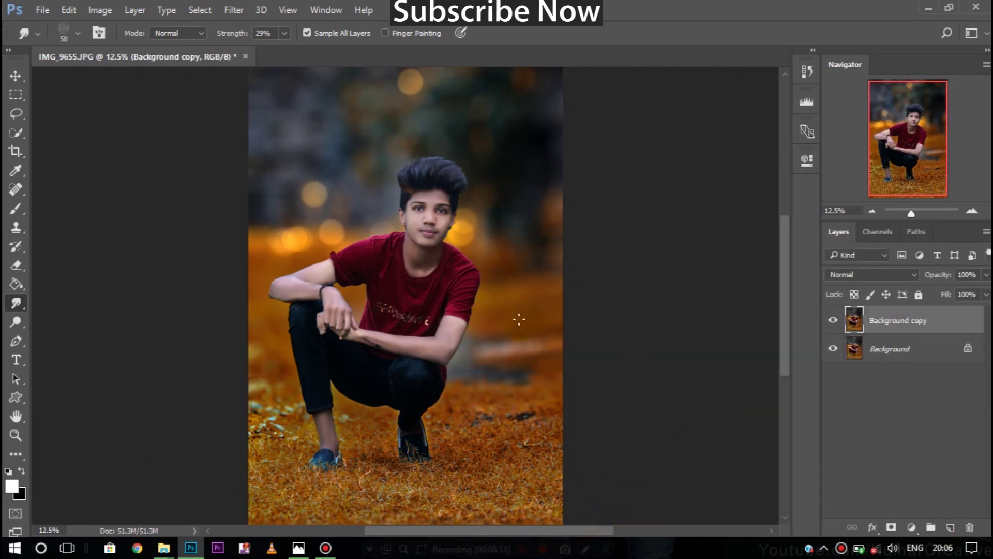
# Zoom in and Quick Select the face and neck skin
pyautogui.hotkey('ctrl', '+')
pyautogui.hotkey('ctrl', '+')
pyautogui.scroll(5, 397, 310)
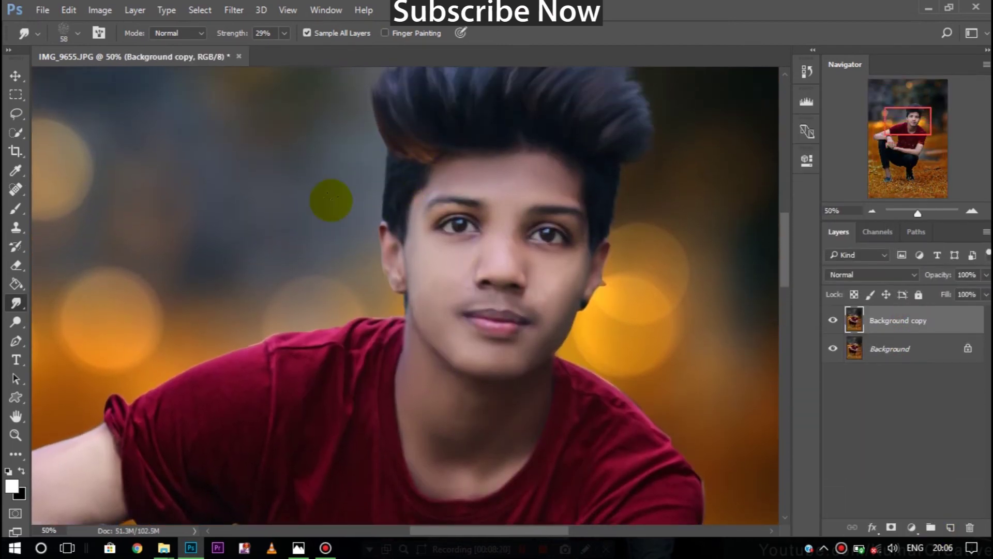
pyautogui.click(12, 133)
pyautogui.moveTo(524, 195)
pyautogui.mouseDown()
pyautogui.moveTo(466, 215)
pyautogui.moveTo(492, 310)
pyautogui.moveTo(430, 277)
pyautogui.moveTo(551, 245)
pyautogui.moveTo(476, 415)
pyautogui.moveTo(428, 199)
pyautogui.moveTo(453, 175)
pyautogui.mouseUp()
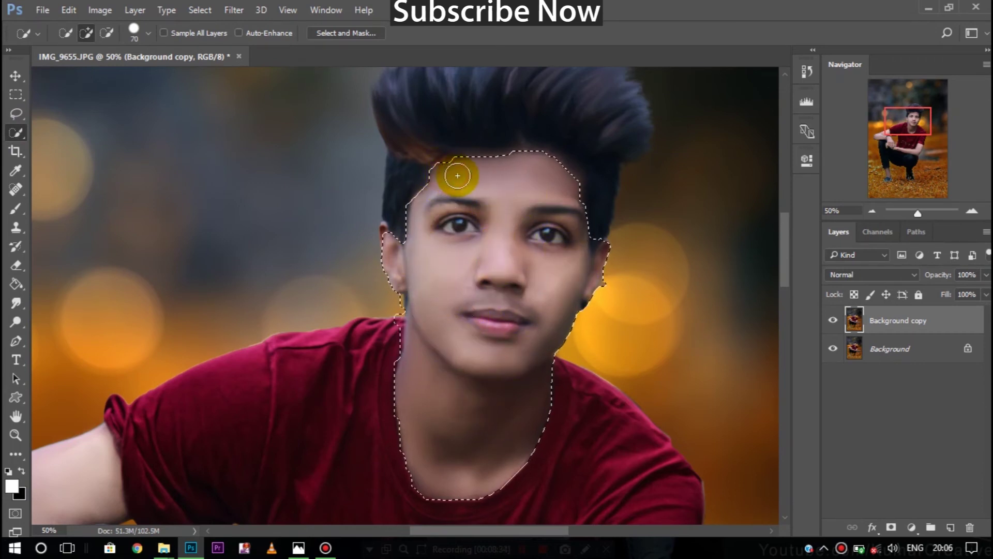
pyautogui.rightClick(430, 221)
pyautogui.press('Escape')
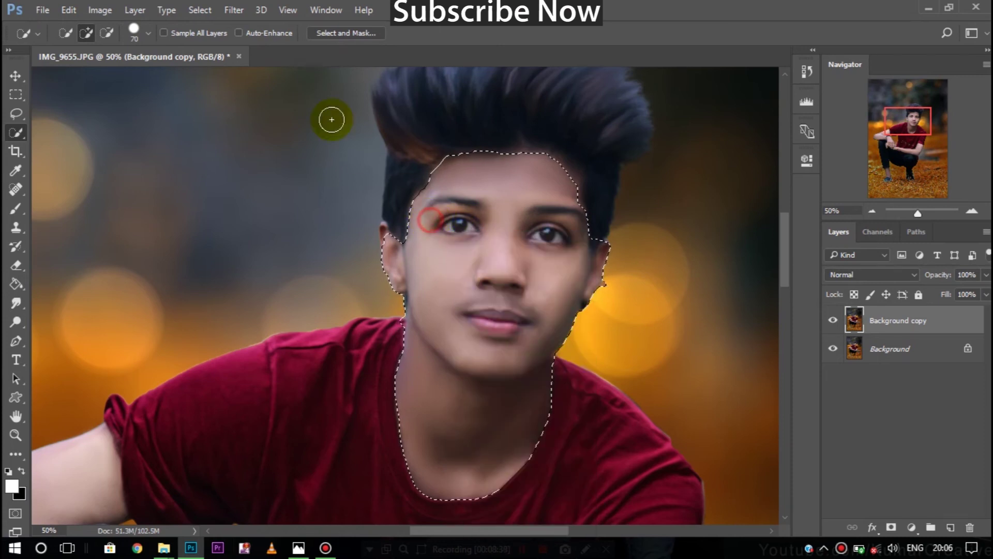
# Shrink the Quick Selection brush to 39 px and refine the face selection edge
pyautogui.click(148, 35)
pyautogui.moveTo(99, 76); pyautogui.dragTo(90, 77)
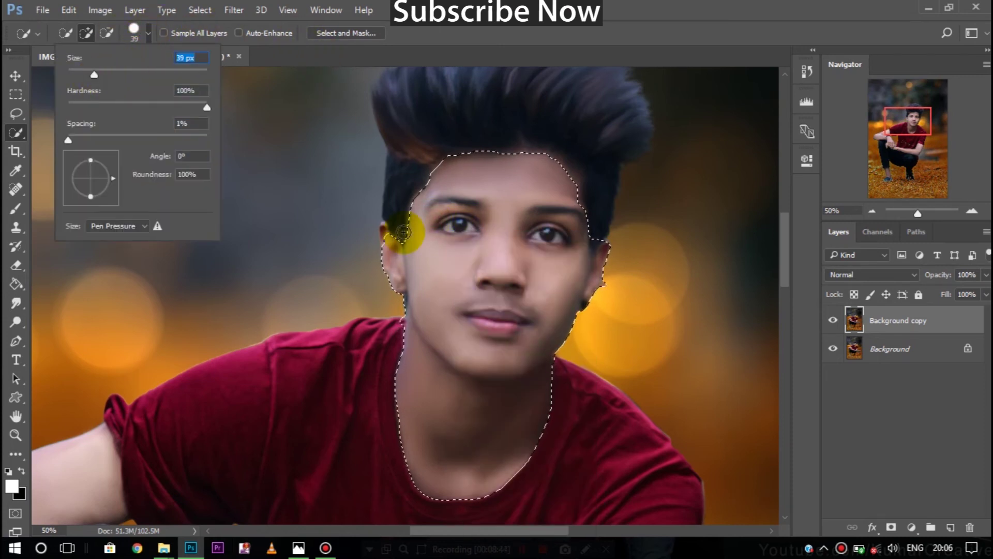
pyautogui.moveTo(421, 233)
pyautogui.mouseDown()
pyautogui.moveTo(506, 298)
pyautogui.moveTo(508, 367)
pyautogui.mouseUp()
pyautogui.hotkey('ctrl', '-')
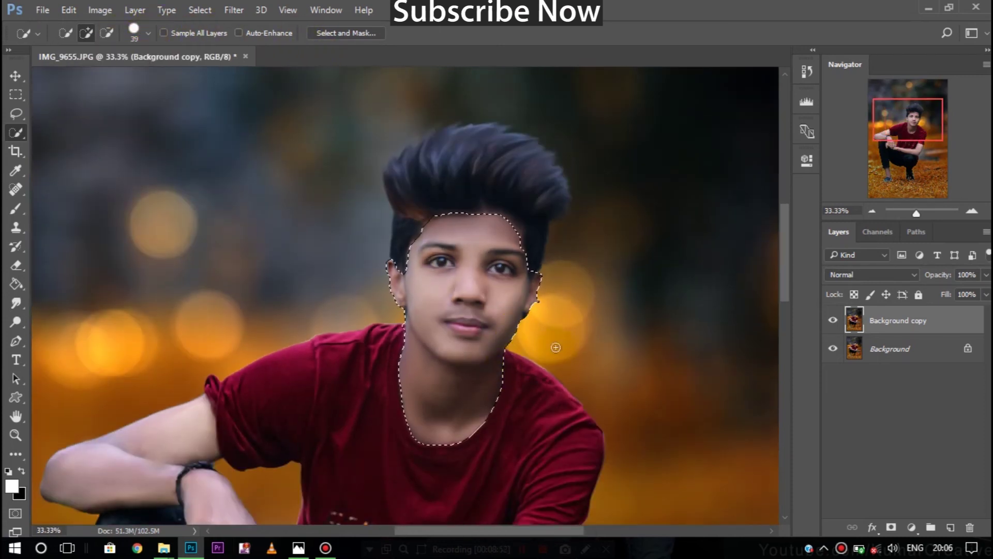
pyautogui.click(233, 10)
pyautogui.moveTo(260, 315)
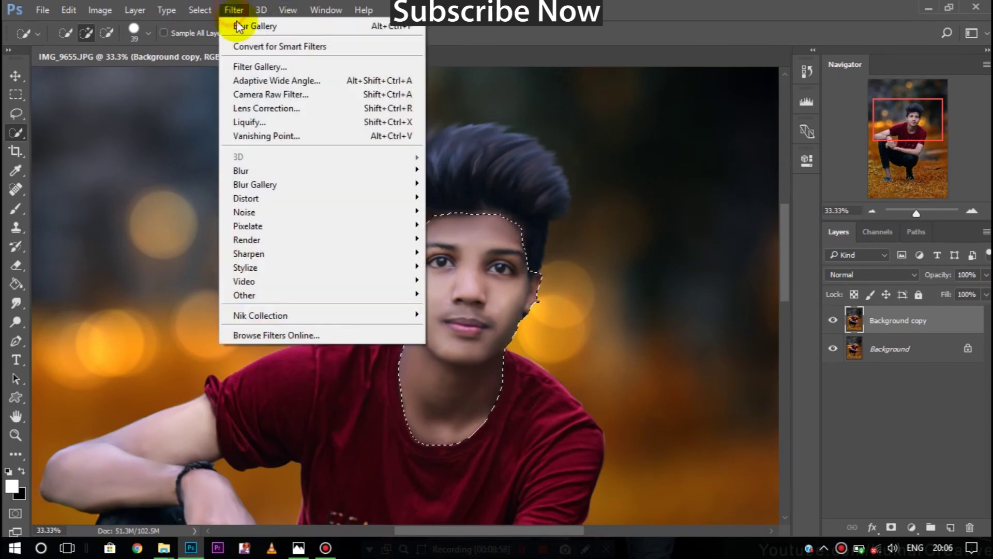
# Apply Color Efex Pro 4's Contrast Color Range with Color 7° and Contrast 18%
pyautogui.click(179, 328)
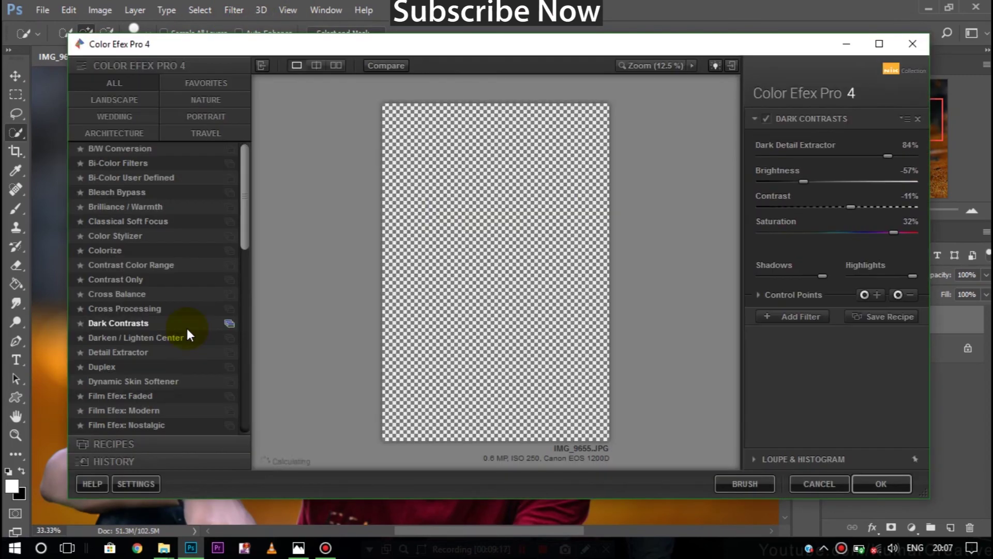
pyautogui.click(126, 265)
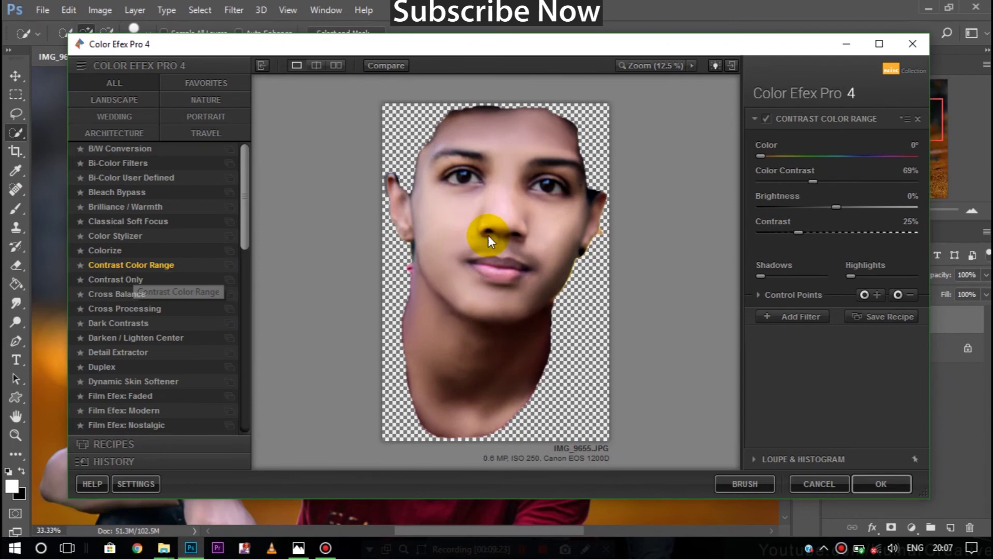
pyautogui.moveTo(765, 154); pyautogui.dragTo(777, 154)
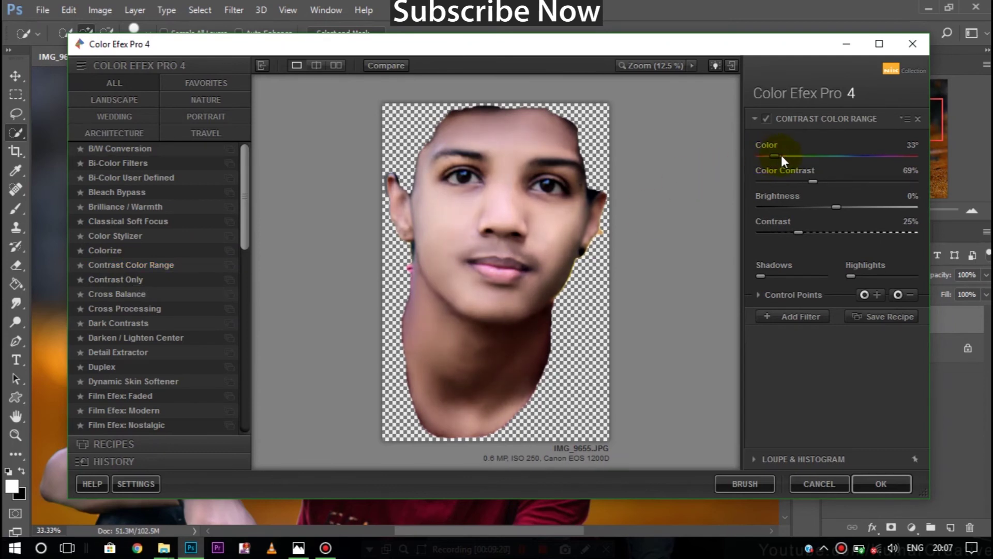
pyautogui.moveTo(798, 232); pyautogui.dragTo(779, 232)
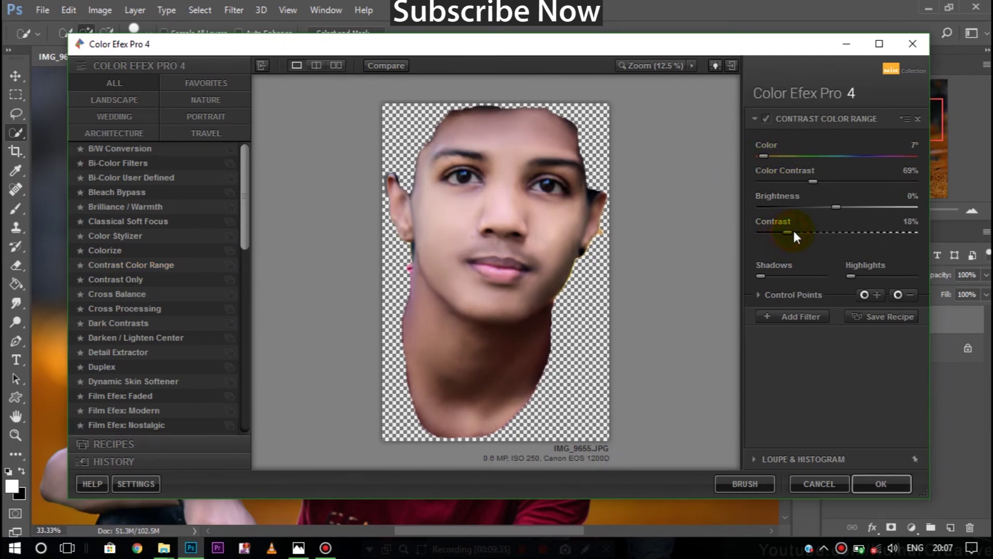
pyautogui.click(874, 485)
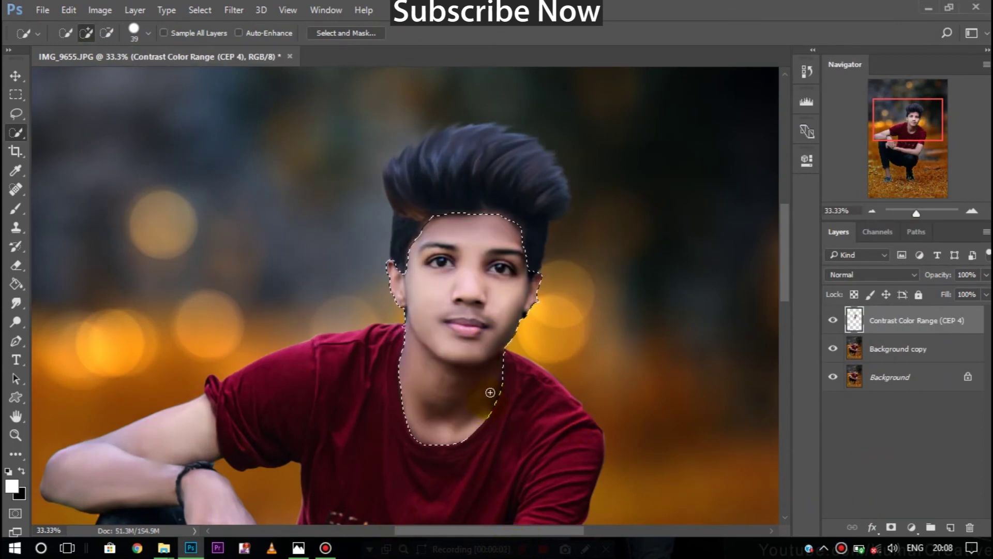
pyautogui.rightClick(483, 299)
# Clear the face selection and delete the Contrast Color Range layer
pyautogui.click(517, 237)
pyautogui.scroll(-2, 512, 356)
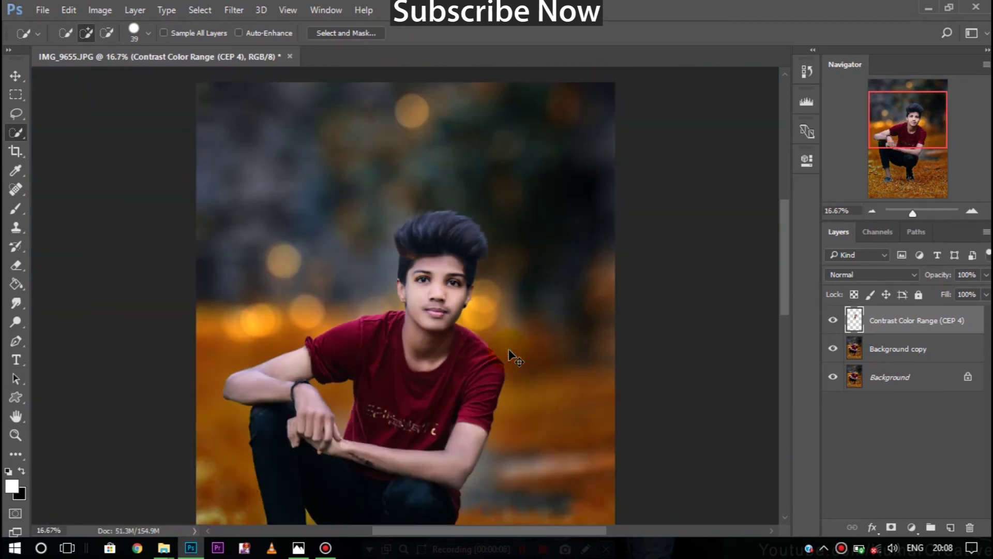
pyautogui.scroll(-2, 512, 356)
pyautogui.scroll(3, 512, 356)
pyautogui.scroll(1, 510, 348)
pyautogui.moveTo(195, 226); pyautogui.dragTo(137, 249)
pyautogui.rightClick(838, 320)
pyautogui.click(814, 426)
pyautogui.moveTo(936, 319); pyautogui.dragTo(951, 527)
# Quick Select the upper arm and forearm, subtracting the dark leg and surrounding areas
pyautogui.moveTo(206, 224)
pyautogui.mouseDown()
pyautogui.moveTo(133, 248)
pyautogui.moveTo(222, 343)
pyautogui.moveTo(248, 388)
pyautogui.moveTo(412, 429)
pyautogui.moveTo(481, 428)
pyautogui.moveTo(487, 455)
pyautogui.moveTo(417, 453)
pyautogui.moveTo(255, 415)
pyautogui.mouseUp()
pyautogui.click(198, 285)
pyautogui.click(273, 403)
pyautogui.scroll(-1, 273, 403)
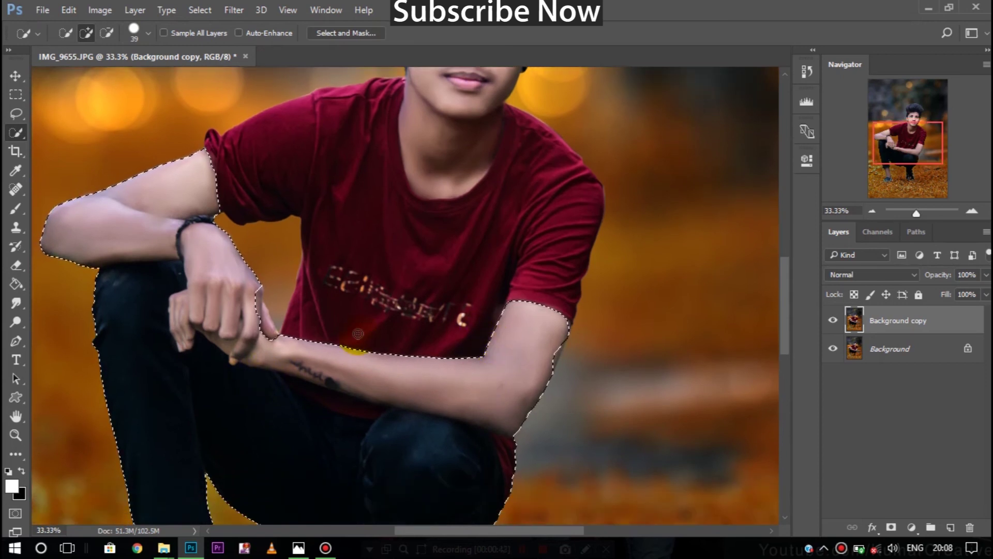
pyautogui.click(106, 33)
pyautogui.moveTo(99, 296)
pyautogui.mouseDown()
pyautogui.moveTo(142, 295)
pyautogui.moveTo(184, 428)
pyautogui.moveTo(310, 474)
pyautogui.moveTo(471, 482)
pyautogui.mouseUp()
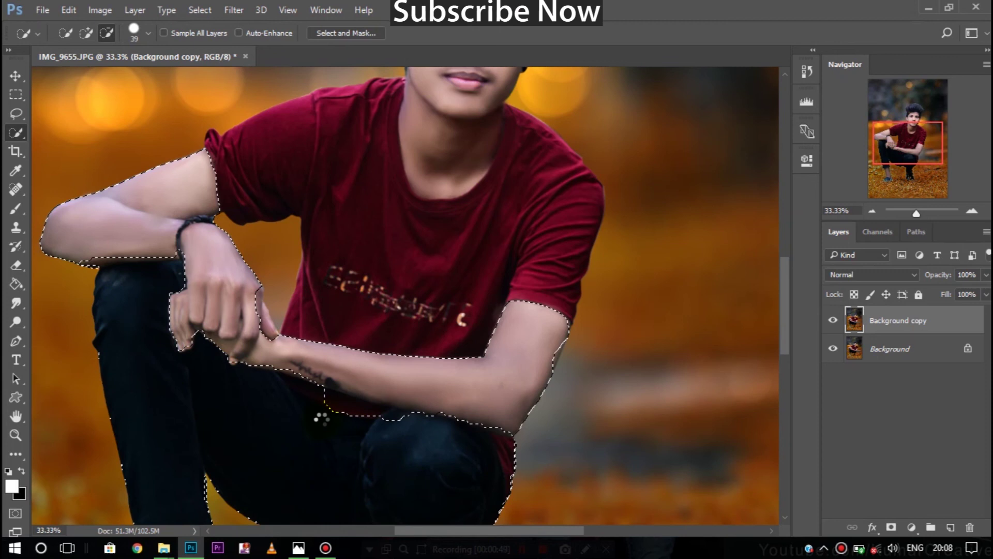
pyautogui.moveTo(351, 409)
pyautogui.mouseDown()
pyautogui.moveTo(376, 427)
pyautogui.moveTo(488, 407)
pyautogui.mouseUp()
pyautogui.moveTo(180, 312); pyautogui.dragTo(181, 315)
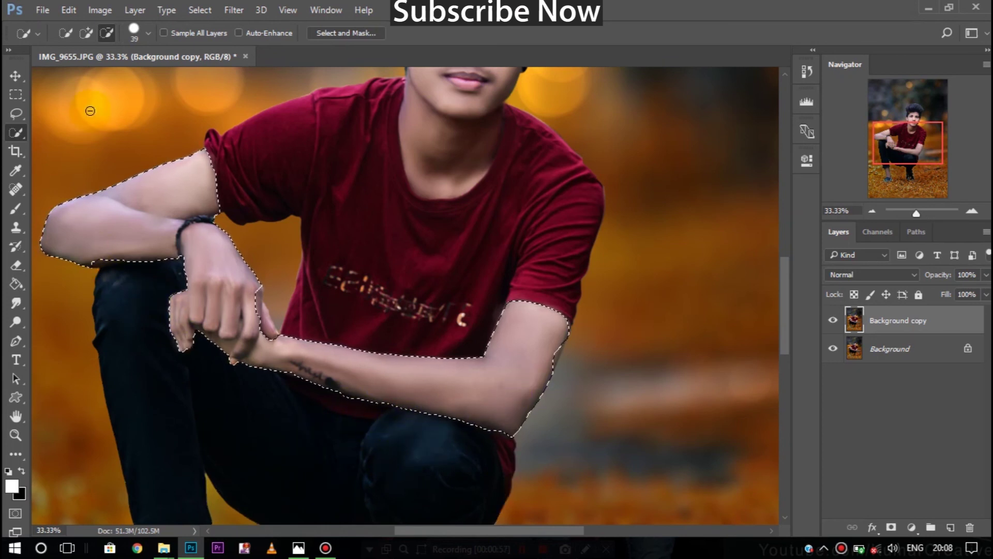
pyautogui.moveTo(100, 244); pyautogui.dragTo(113, 251)
# Add the hand, wrist and elbow edges back into the arm selection
pyautogui.click(88, 33)
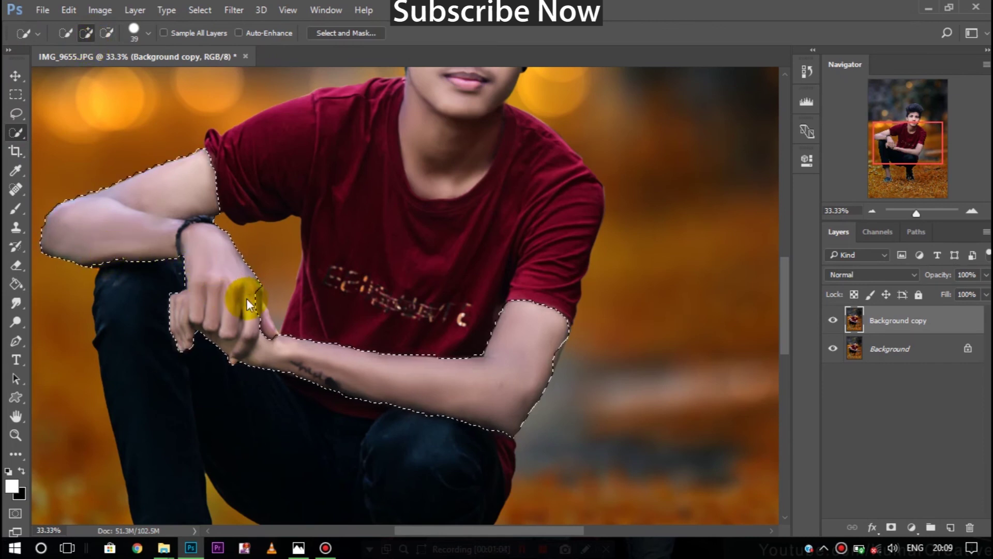
pyautogui.moveTo(248, 295); pyautogui.dragTo(266, 333)
pyautogui.moveTo(394, 380)
pyautogui.mouseDown()
pyautogui.moveTo(550, 343)
pyautogui.moveTo(377, 396)
pyautogui.mouseUp()
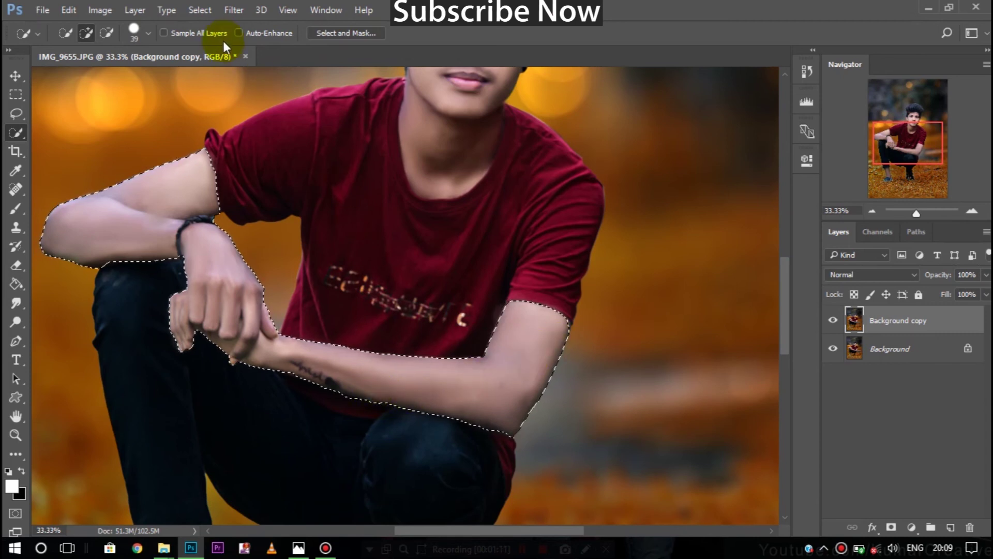
pyautogui.click(233, 10)
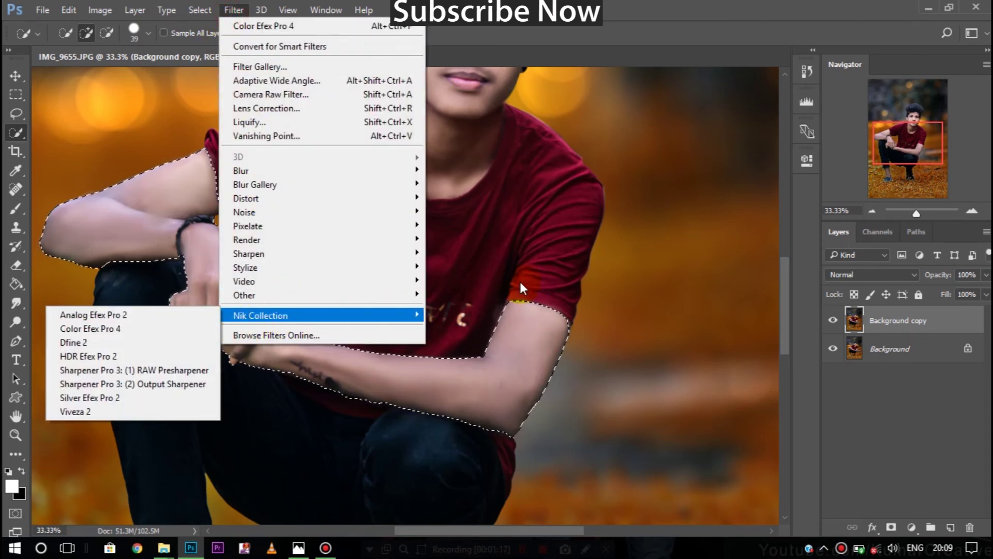
# Add the left shin to the selection and tone it with Color Efex Pro 4 Contrast Color Range at 14%
pyautogui.click(520, 347)
pyautogui.scroll(-5, 481, 349)
pyautogui.moveTo(179, 348); pyautogui.dragTo(190, 377)
pyautogui.click(234, 9)
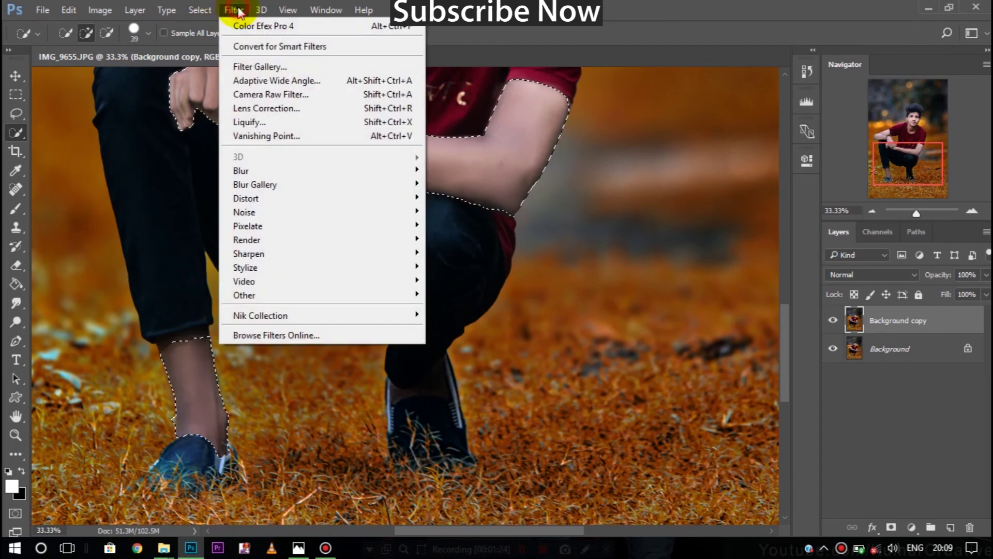
pyautogui.click(171, 325)
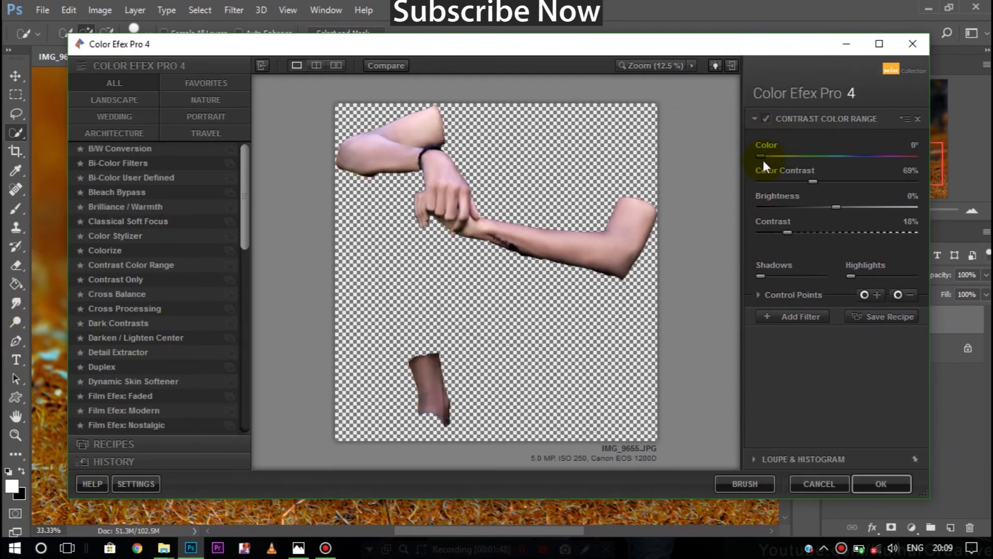
pyautogui.click(794, 316)
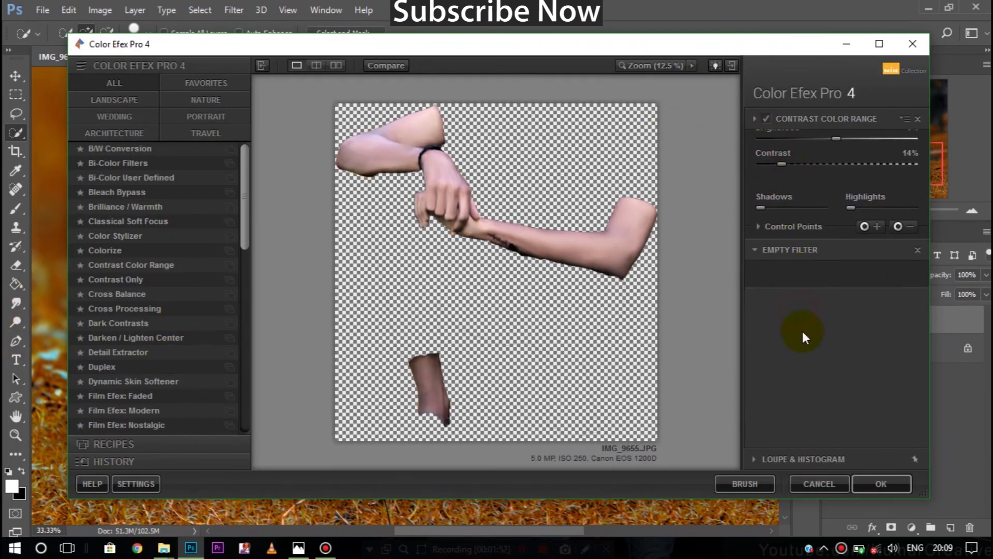
pyautogui.click(874, 481)
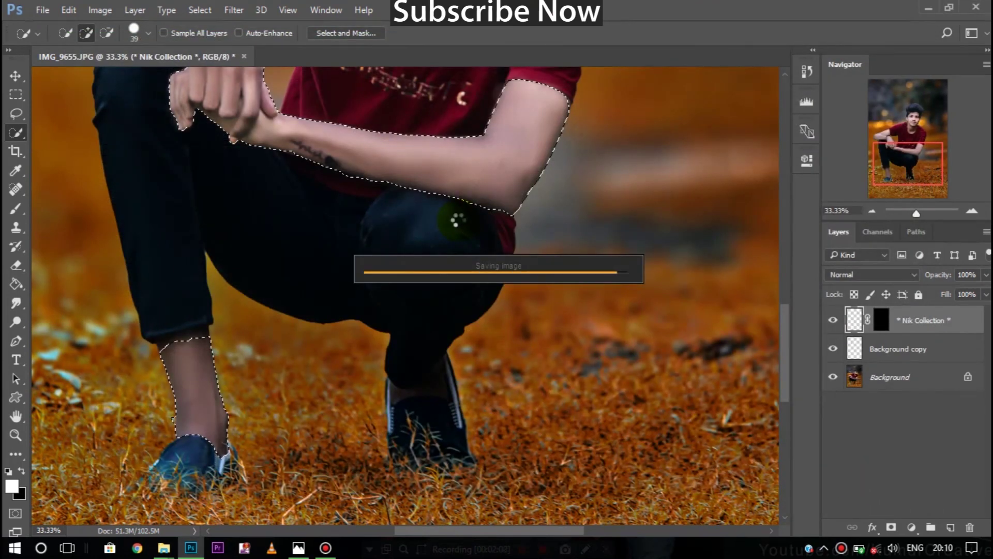
# Deselect, flatten the image, and duplicate the Background layer
pyautogui.scroll(-3, 458, 226)
pyautogui.scroll(2, 448, 364)
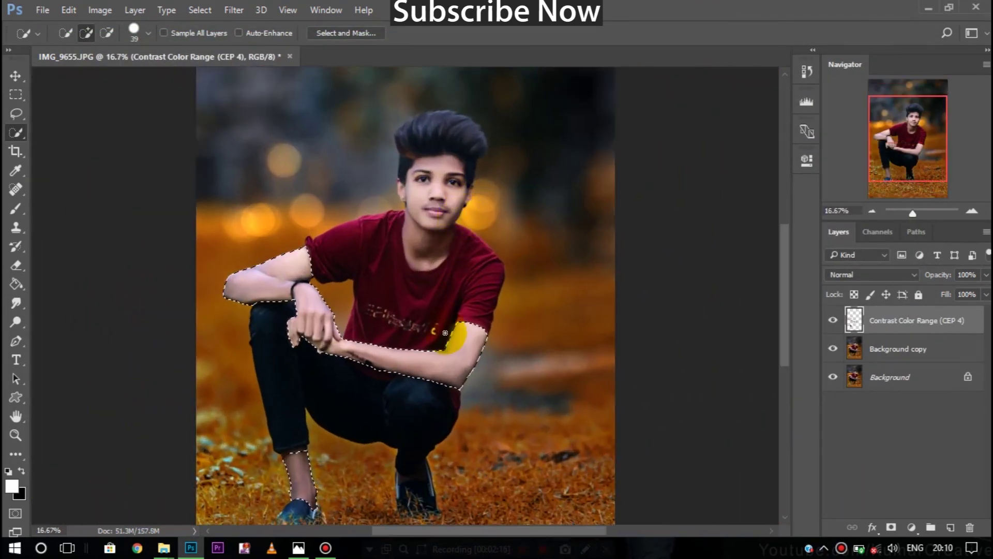
pyautogui.rightClick(448, 365)
pyautogui.click(484, 65)
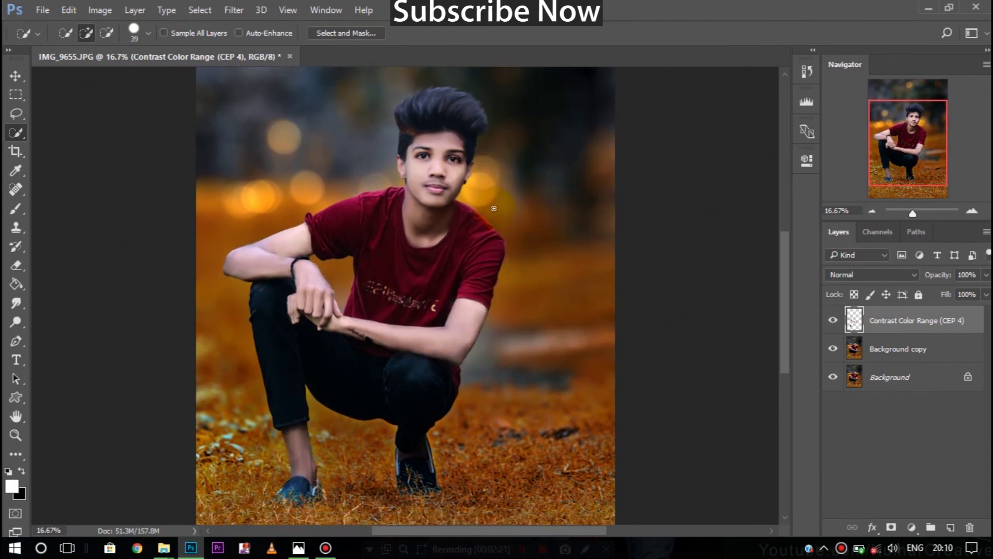
pyautogui.rightClick(901, 345)
pyautogui.click(636, 524)
pyautogui.moveTo(908, 331); pyautogui.dragTo(950, 527)
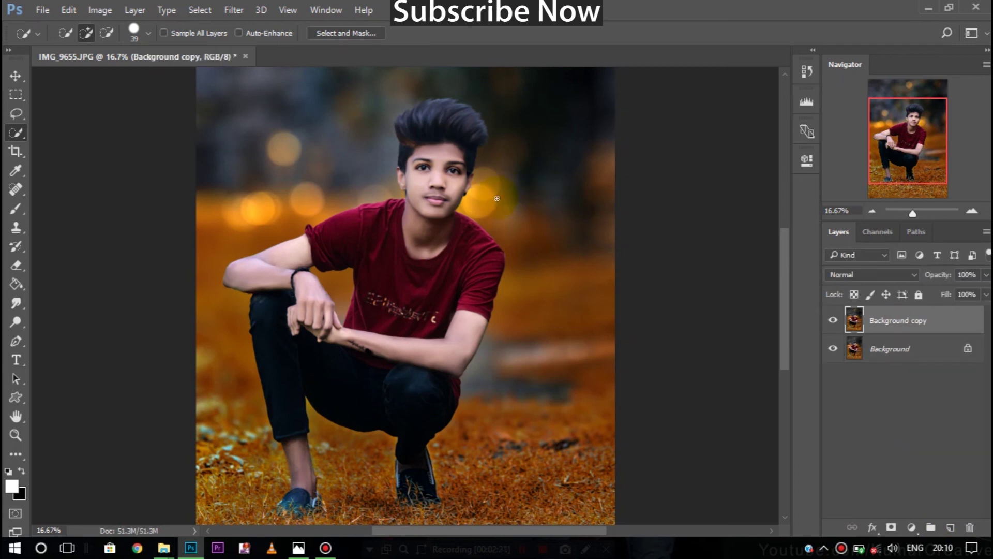
# Redo the Background duplicate and boost the copy's Camera Raw Clarity to +18
pyautogui.hotkey('ctrl', 'z')
pyautogui.moveTo(947, 327); pyautogui.dragTo(950, 527)
pyautogui.scroll(3, 442, 229)
pyautogui.click(233, 10)
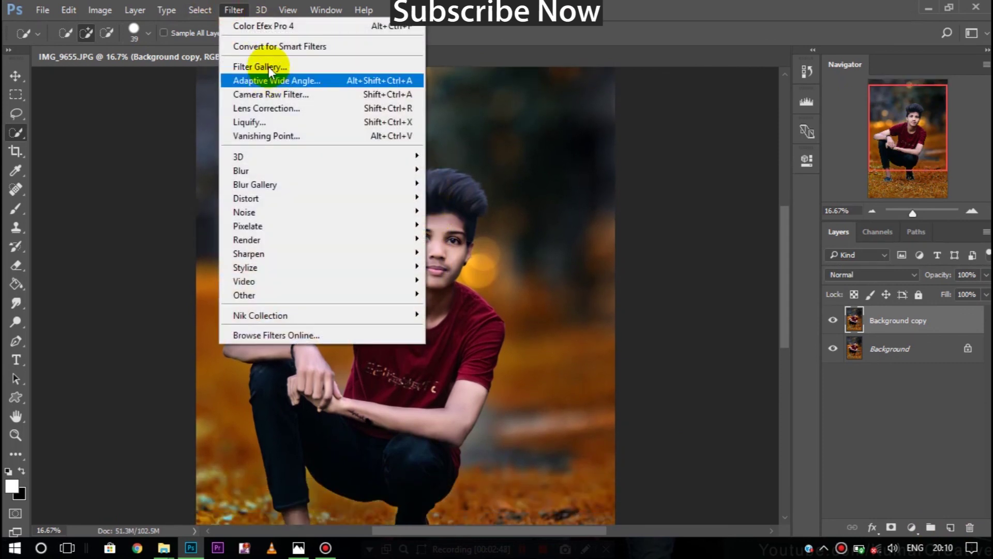
pyautogui.click(259, 94)
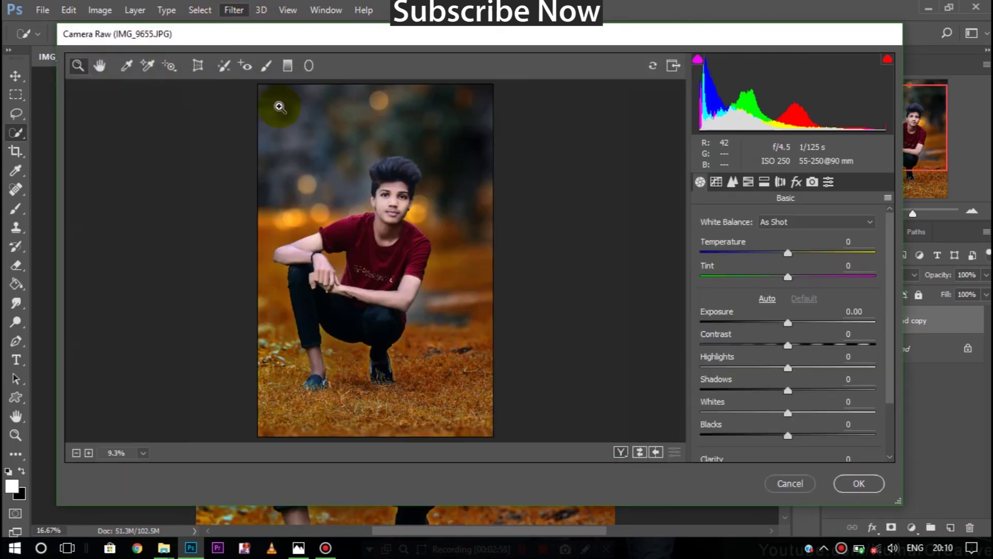
pyautogui.scroll(-1, 773, 404)
pyautogui.scroll(-1, 783, 414)
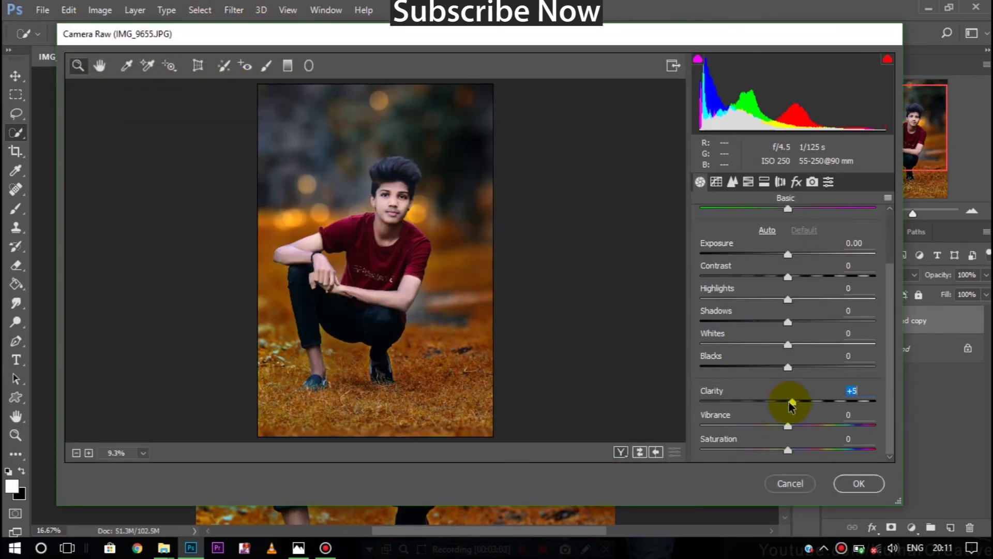
pyautogui.moveTo(799, 410); pyautogui.dragTo(823, 415)
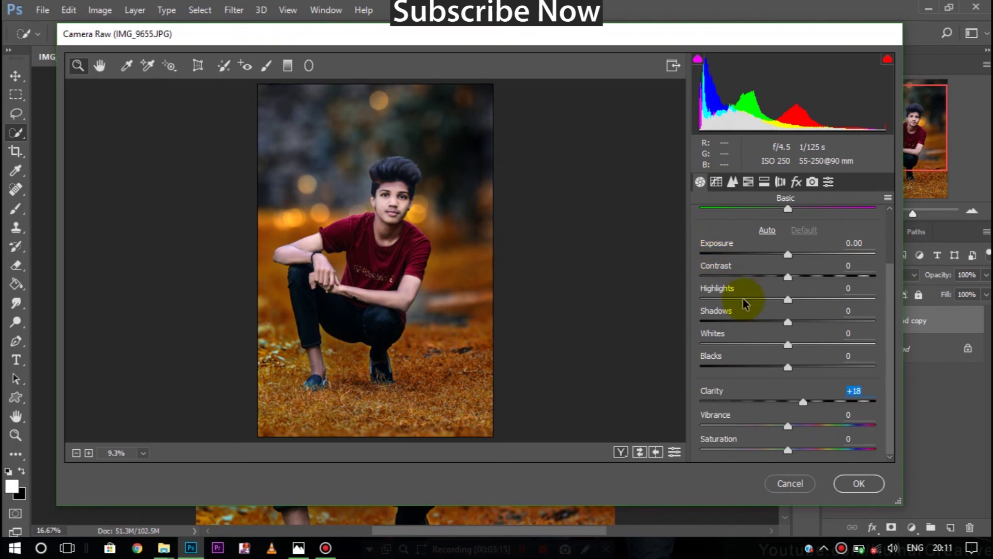
pyautogui.click(859, 484)
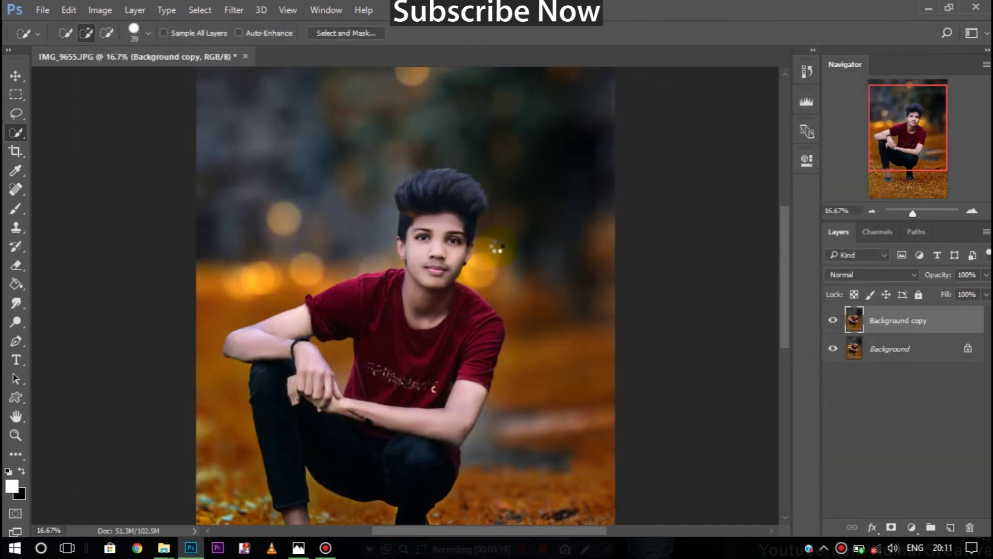
pyautogui.scroll(-3, 598, 206)
pyautogui.scroll(3, 599, 206)
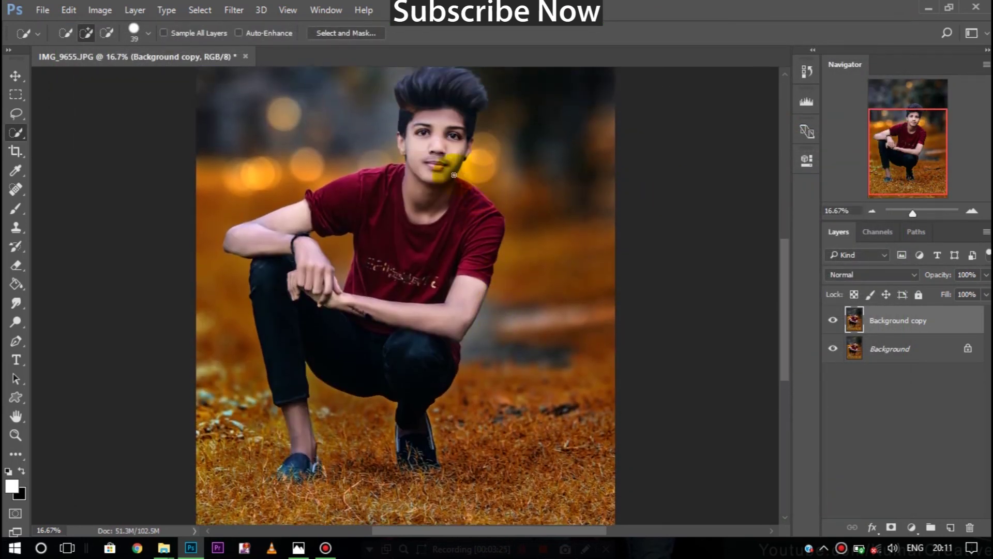